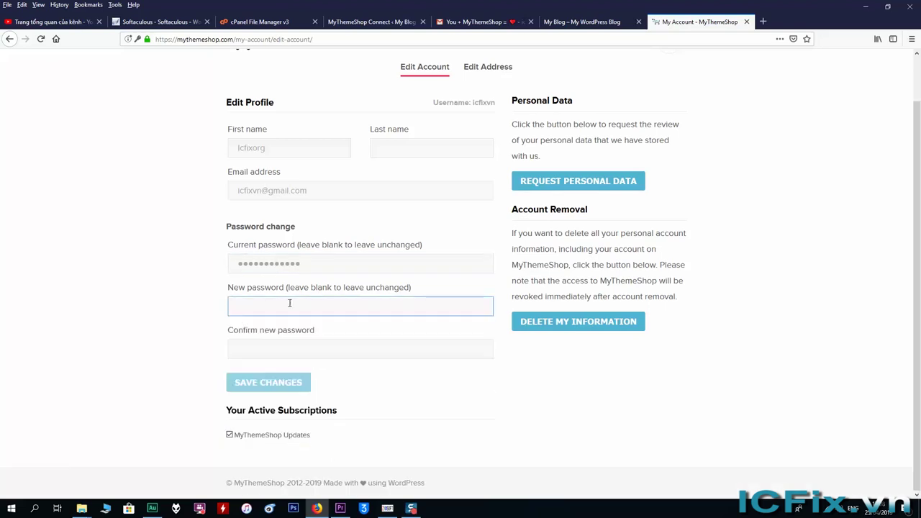
Step: Enter a longer new account password in both the New password and Confirm fields
type("*******")
key("Tab")
type("*******")
left_click(289, 303)
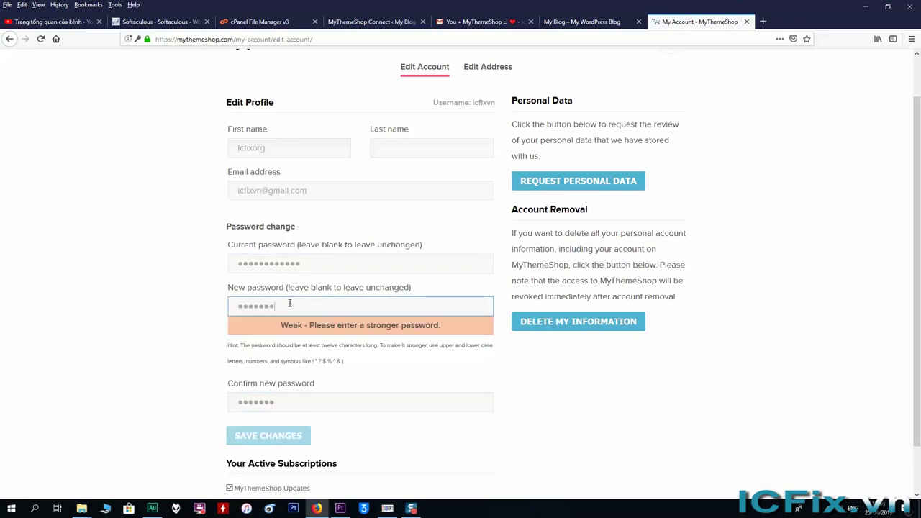
type("**")
key("Tab")
type("**")
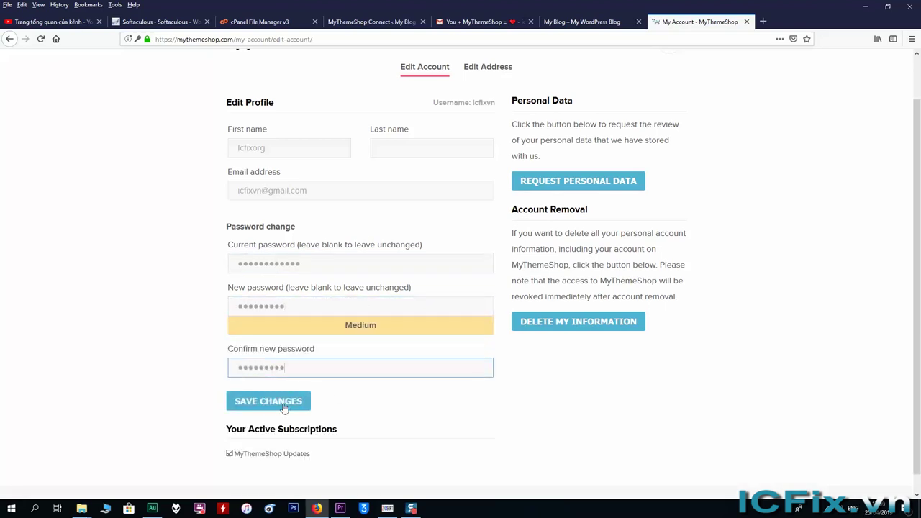
Step: Save the password change and start filling in the blog's MyThemeShop Connect username
left_click(285, 408)
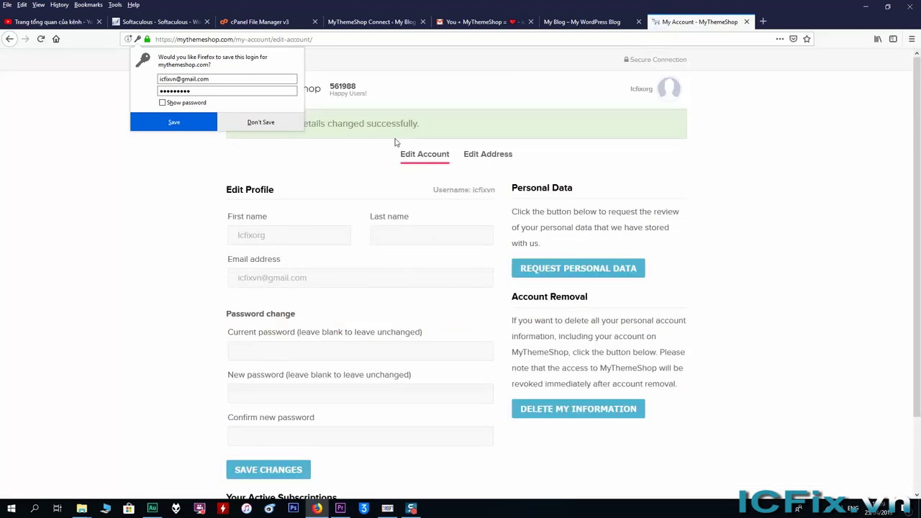
left_click(371, 22)
left_click(489, 151)
Step: Fill in the MyThemeShop Connect username and password, then load icfix.org
type("icfixvn")
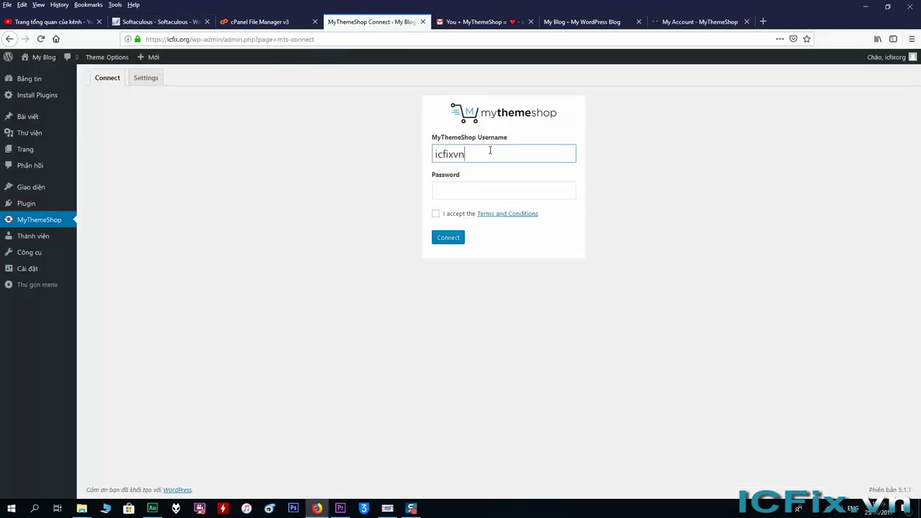
type("@")
key("BackSpace")
key("BackSpace")
key("BackSpace")
left_click(487, 190)
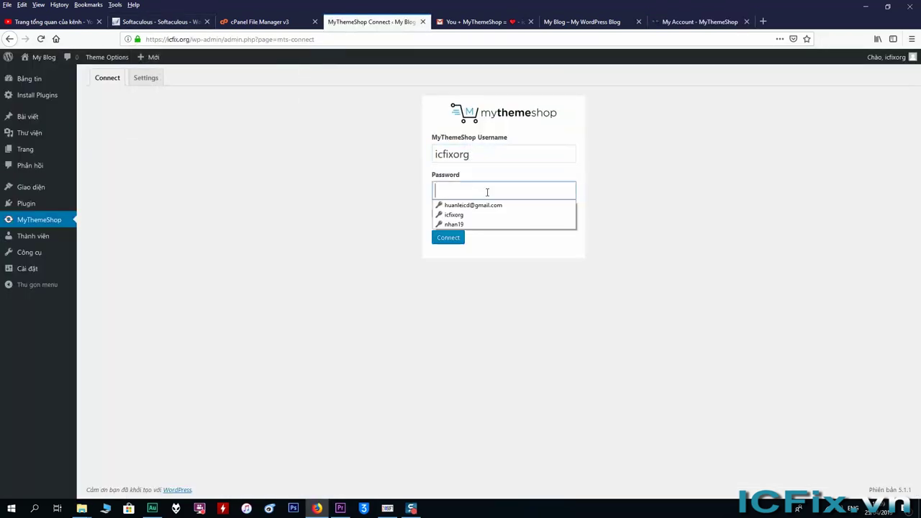
type("********")
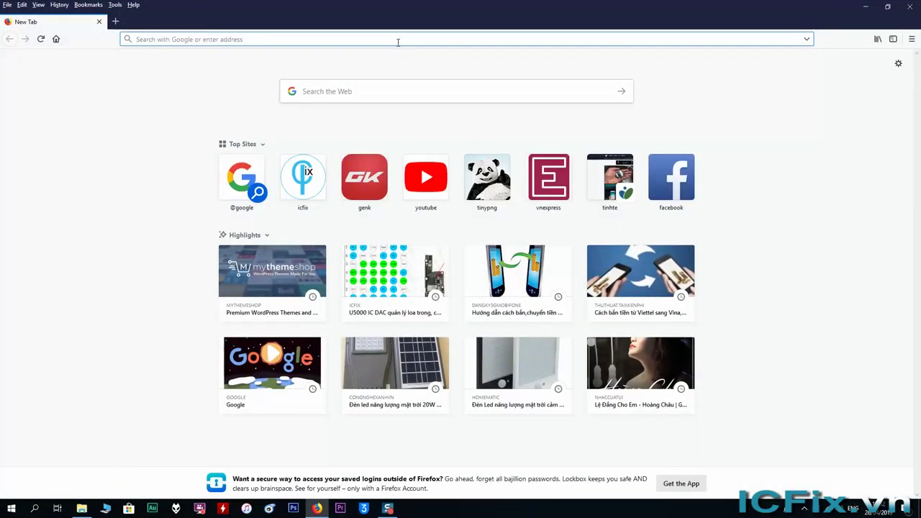
type("icfix.org")
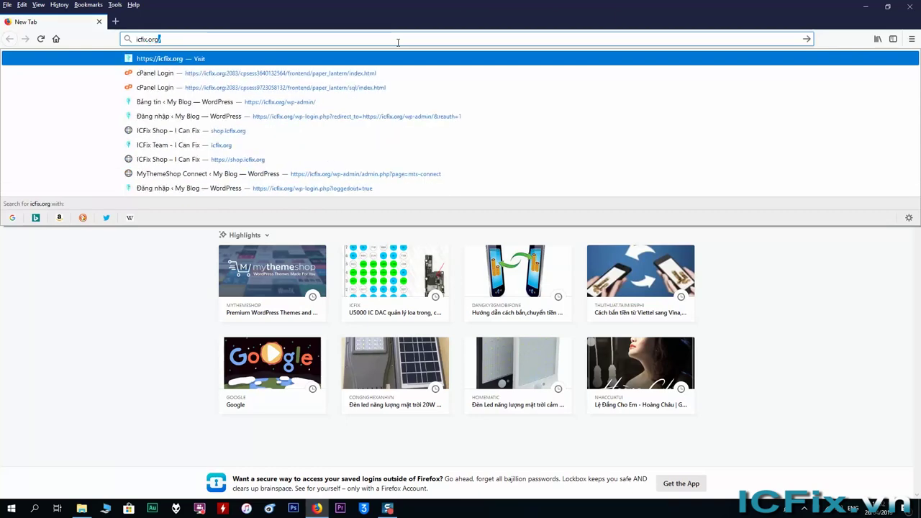
key("Return")
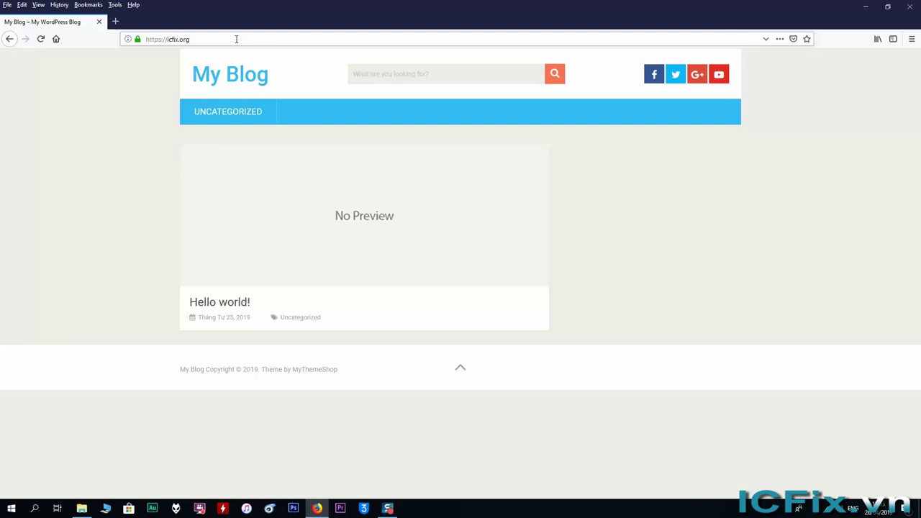
Step: Append /wp-admin to the icfix.org address to reach the admin login
left_click(205, 39)
left_click(209, 39)
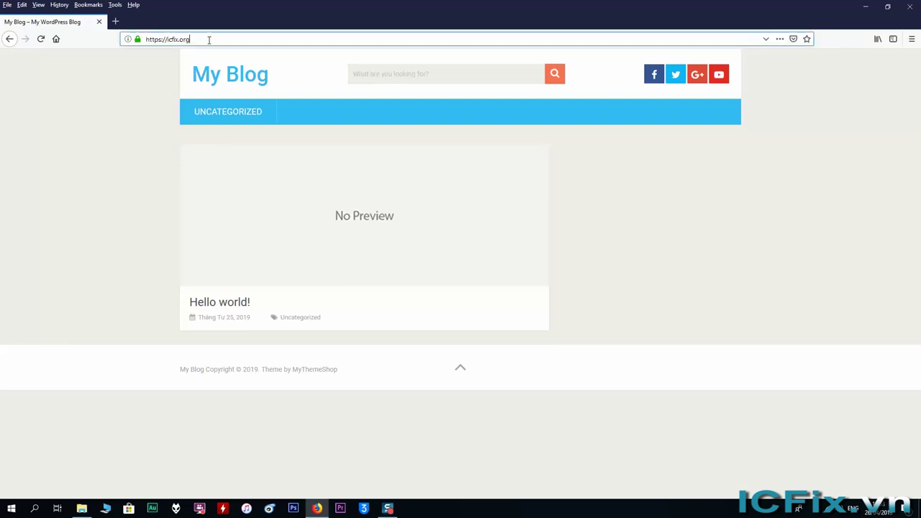
type("/")
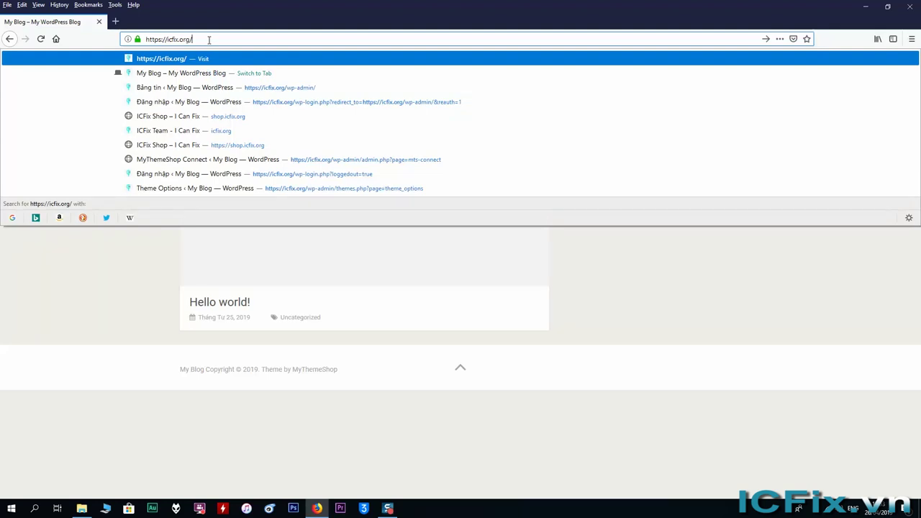
type("wp")
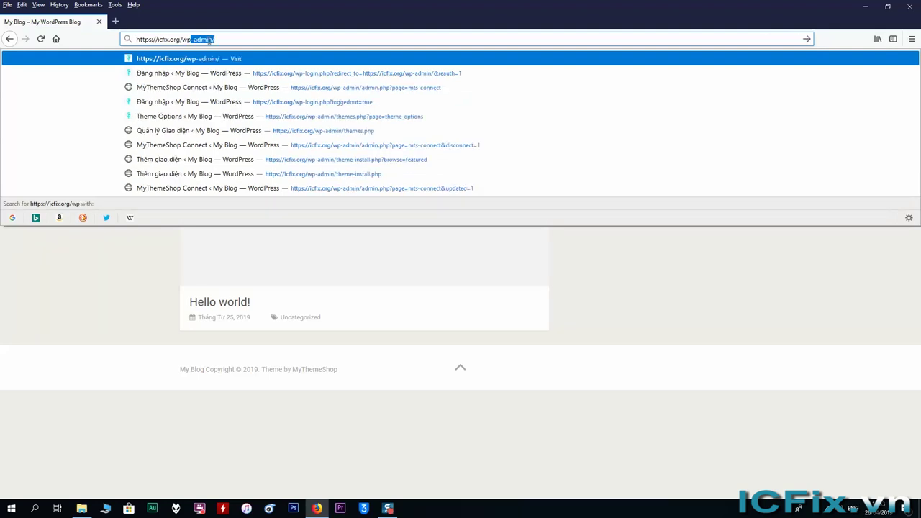
key("Return")
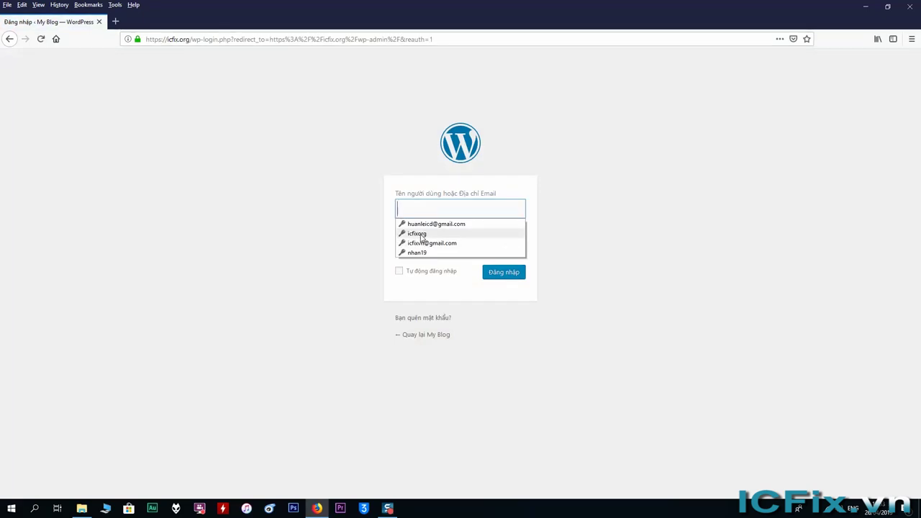
Step: Sign in with the saved login, with 'Tự động đăng nhập' ticked
left_click(421, 234)
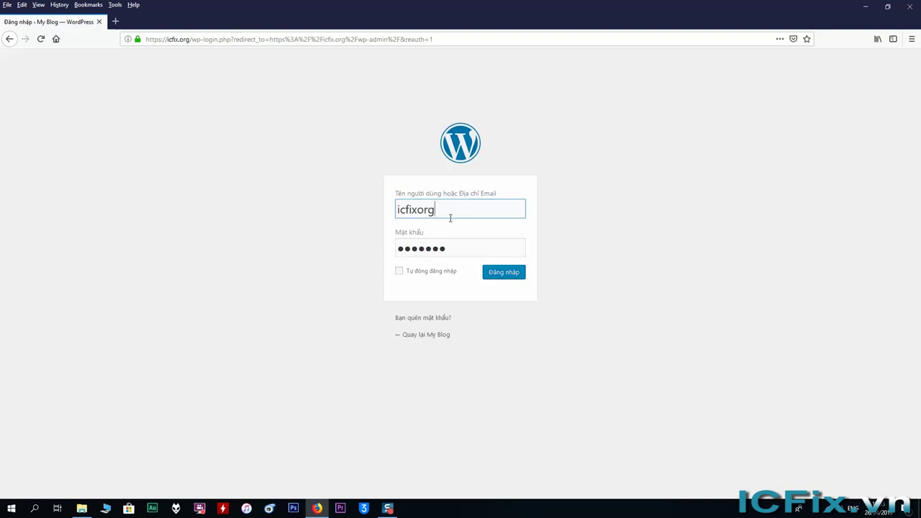
left_click(418, 270)
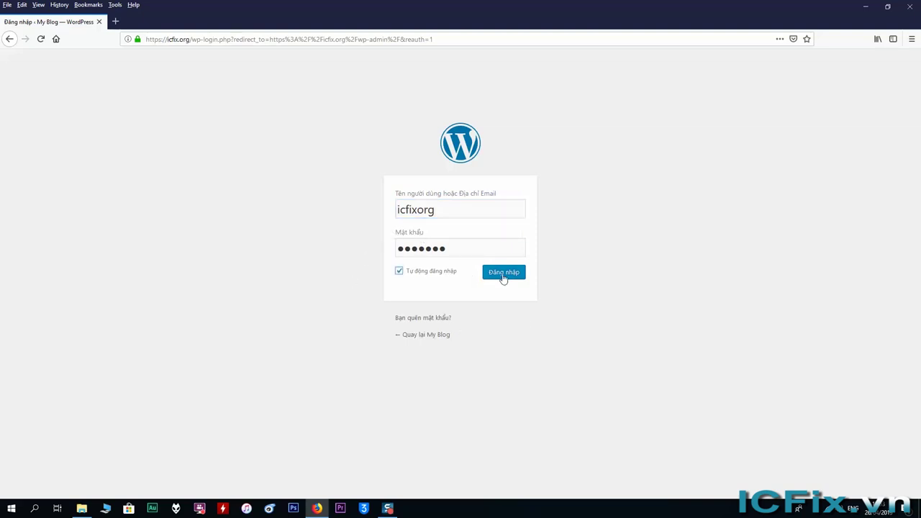
left_click(503, 277)
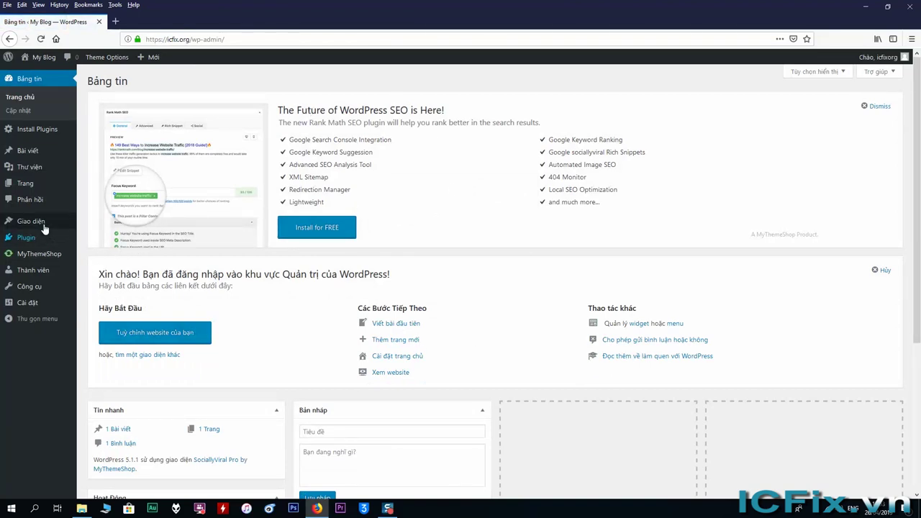
Step: Open Theme Options under Giao diện, showing the Logo Image setting
mouse_move(37, 227)
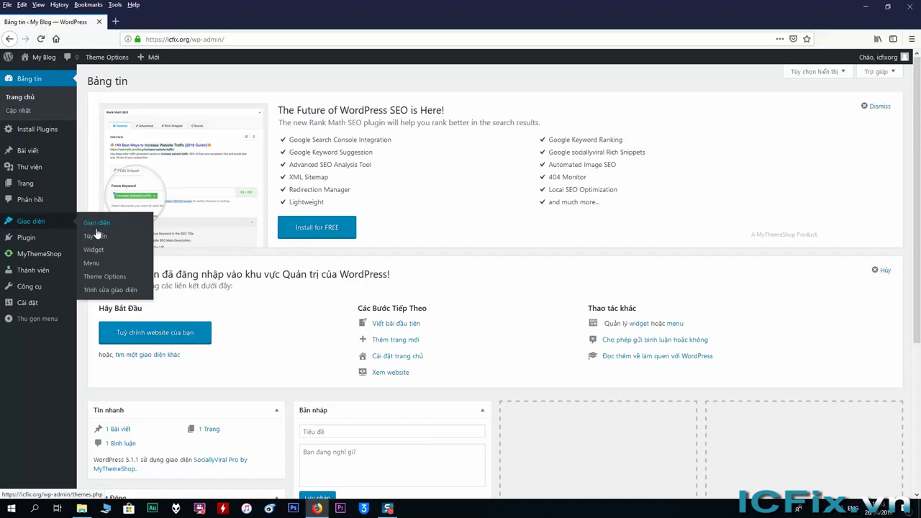
left_click(110, 280)
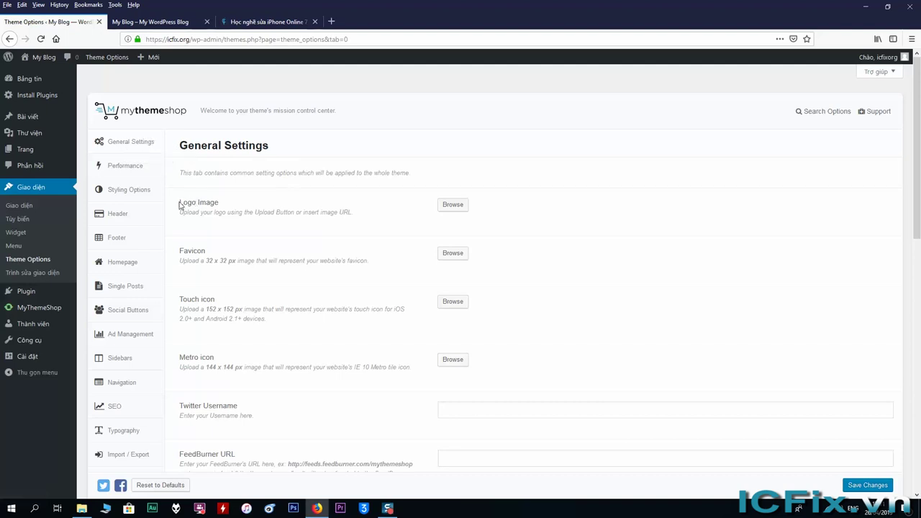
left_click_drag(179, 206, 242, 211)
Step: Compare with the icfix.vn site and blog front page, then return to Theme Options
left_click(277, 22)
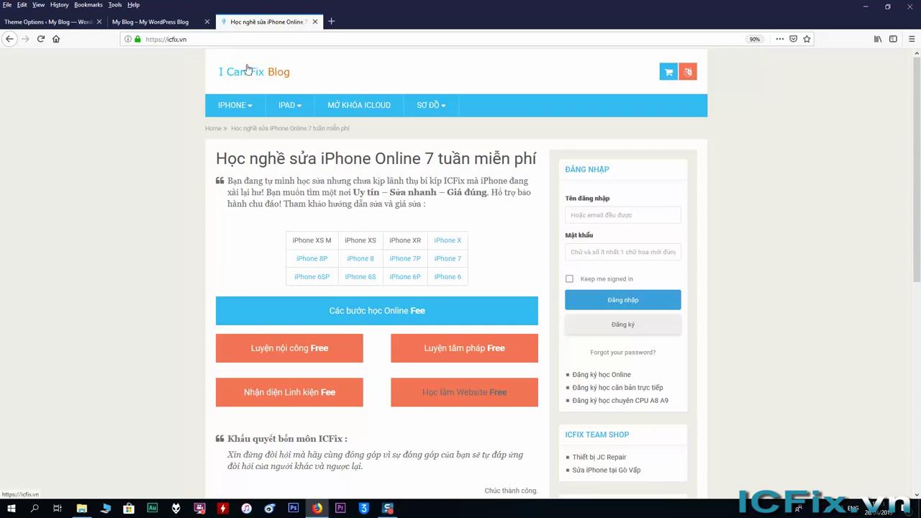
key("ctrl+shift+Tab")
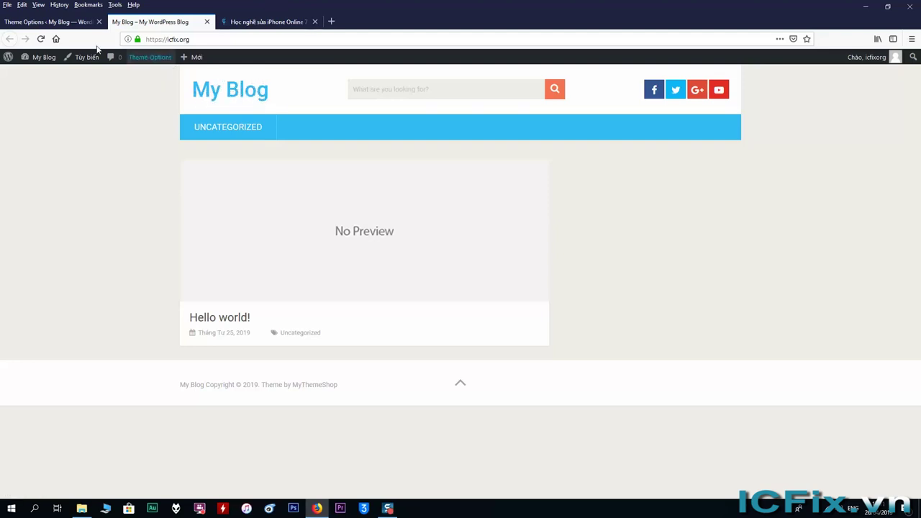
key("ctrl+shift+Tab")
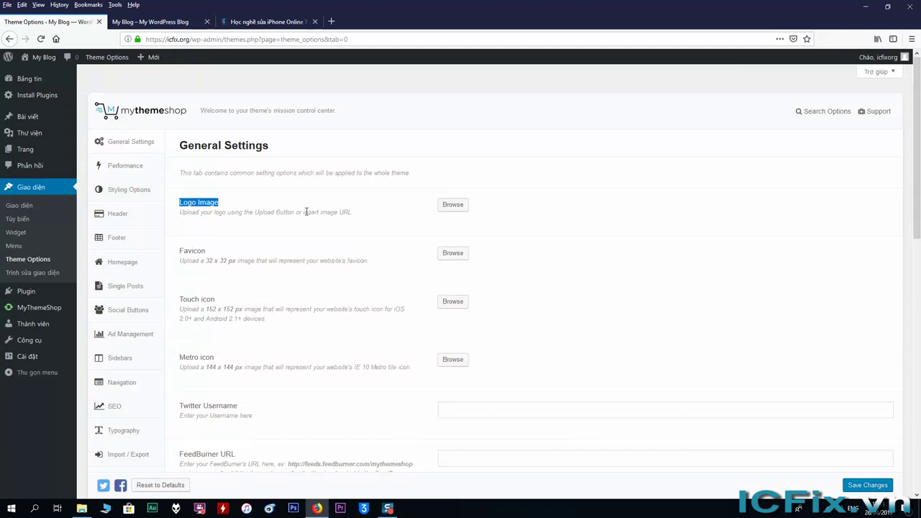
Step: Upload ICanFixBlog.png from the computer and select it as the Logo Image
left_click(306, 212)
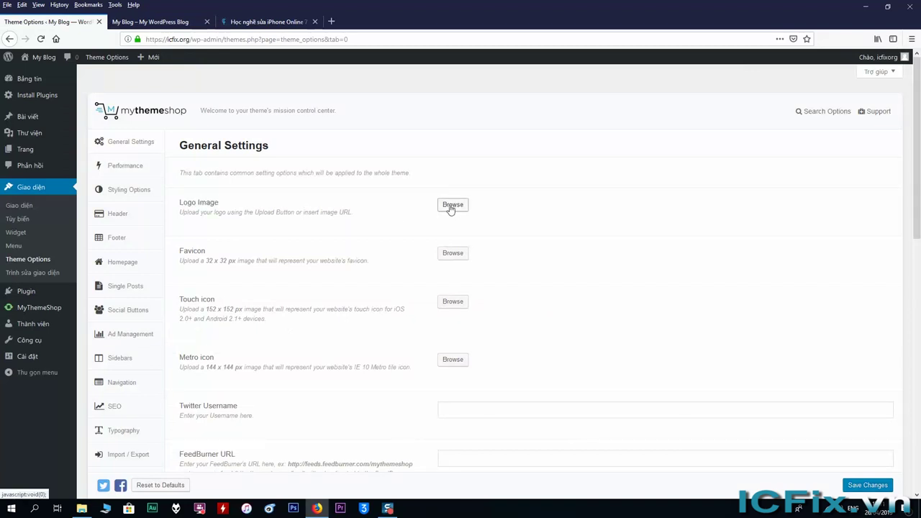
left_click(452, 206)
left_click(401, 277)
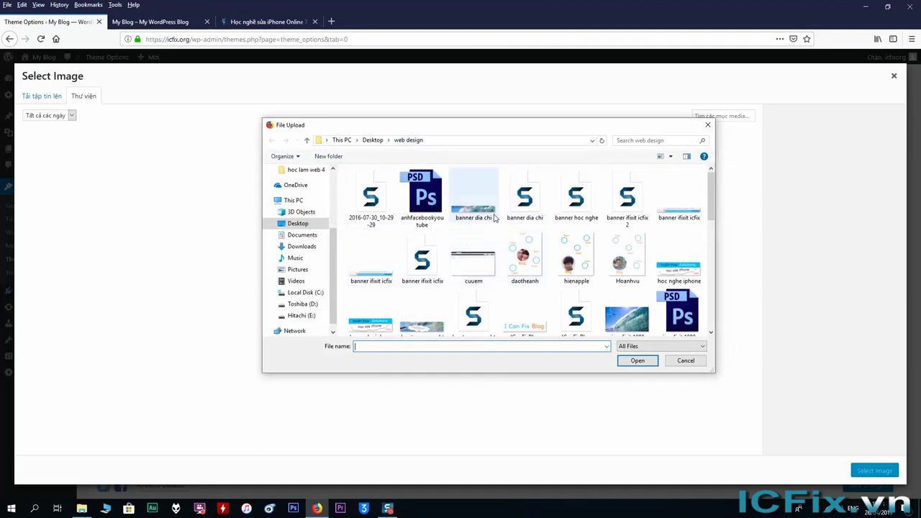
scroll(491, 267, "down", 1)
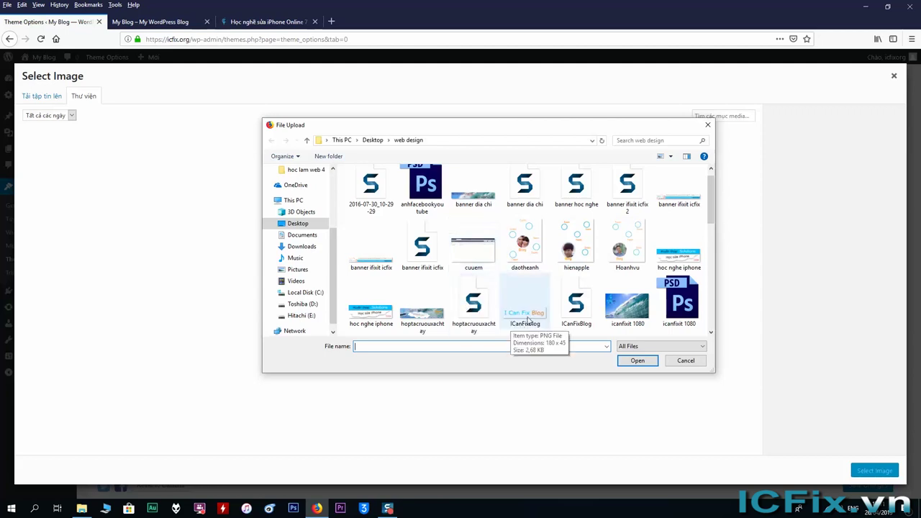
double_click(525, 317)
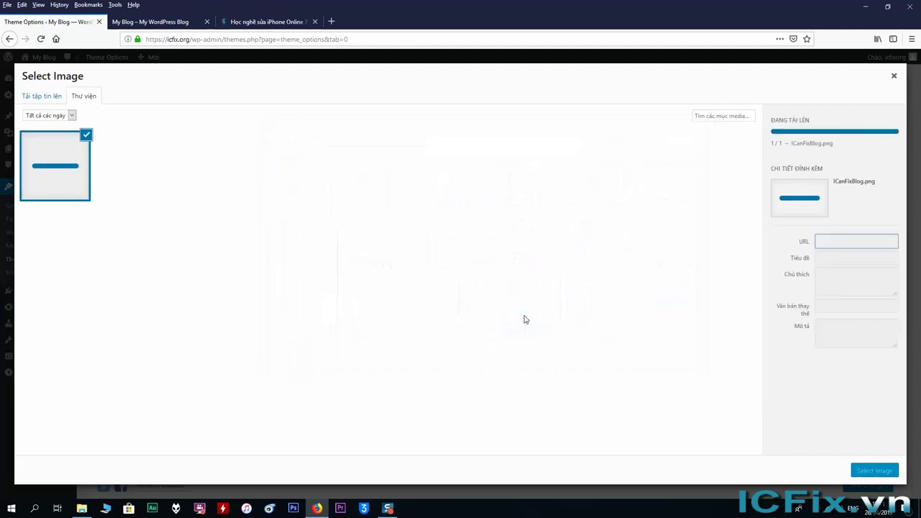
left_click(874, 472)
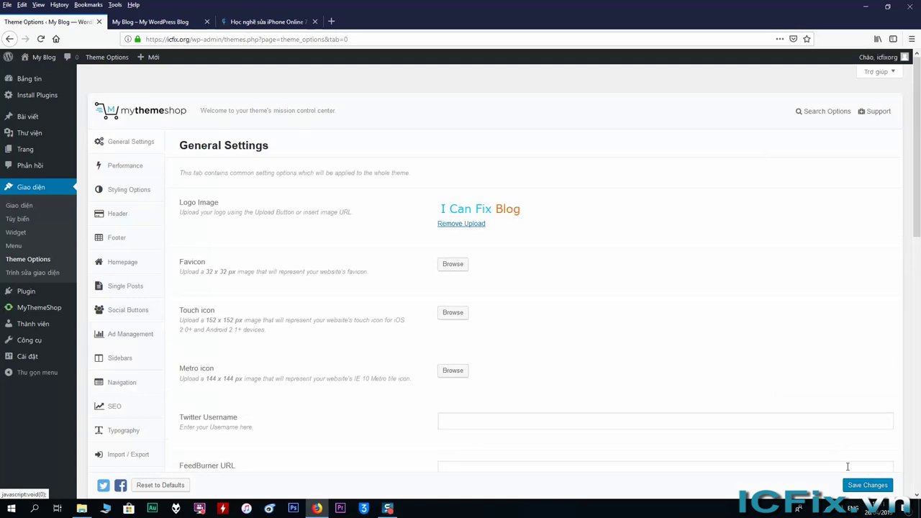
Step: Save the theme settings and reload the blog to show the new logo
left_click(867, 486)
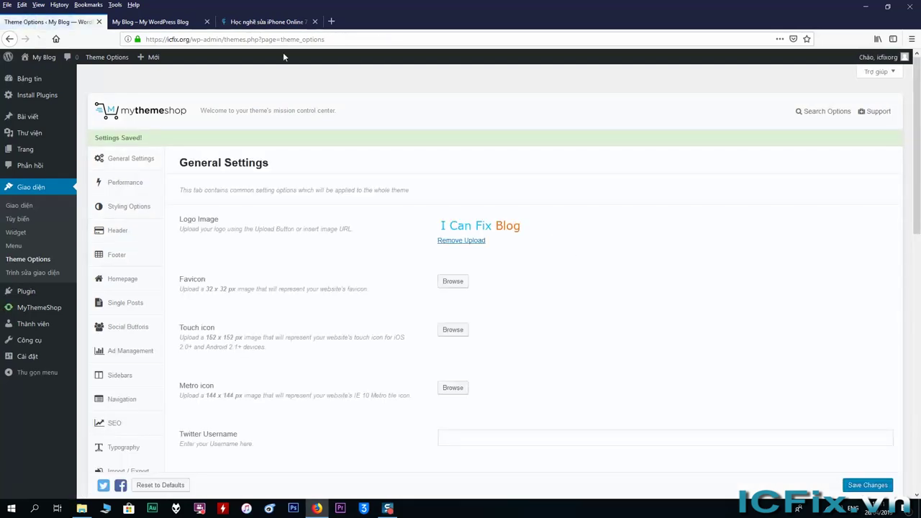
left_click(150, 22)
right_click(157, 158)
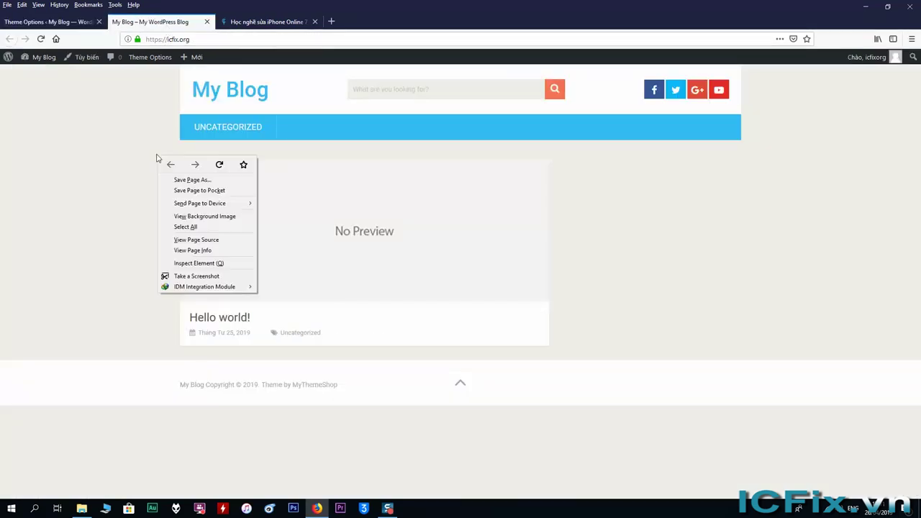
left_click(218, 164)
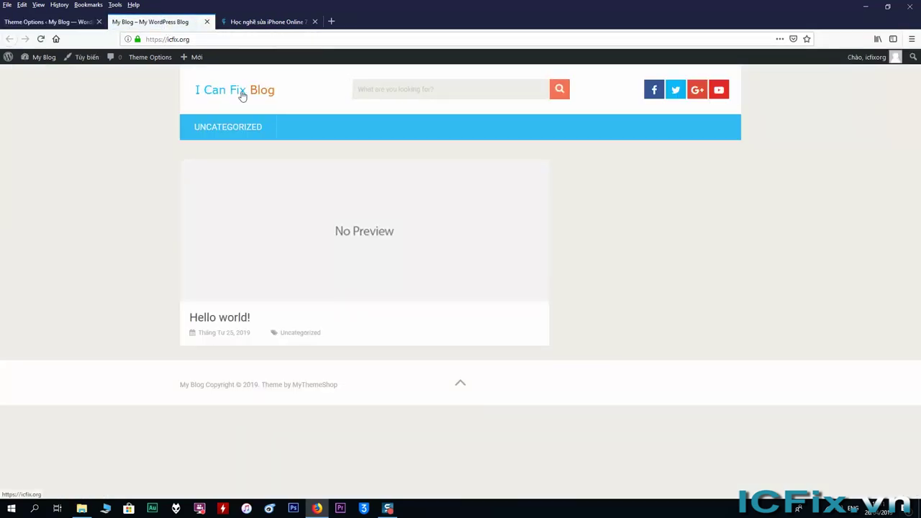
Step: Compare with the icfix.vn site, then return to the Theme Options General Settings
left_click(266, 23)
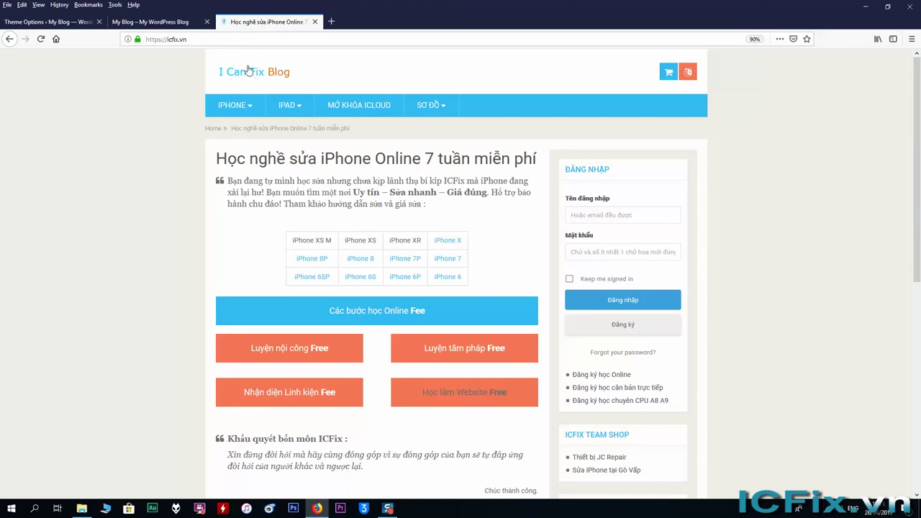
left_click(151, 22)
left_click(49, 22)
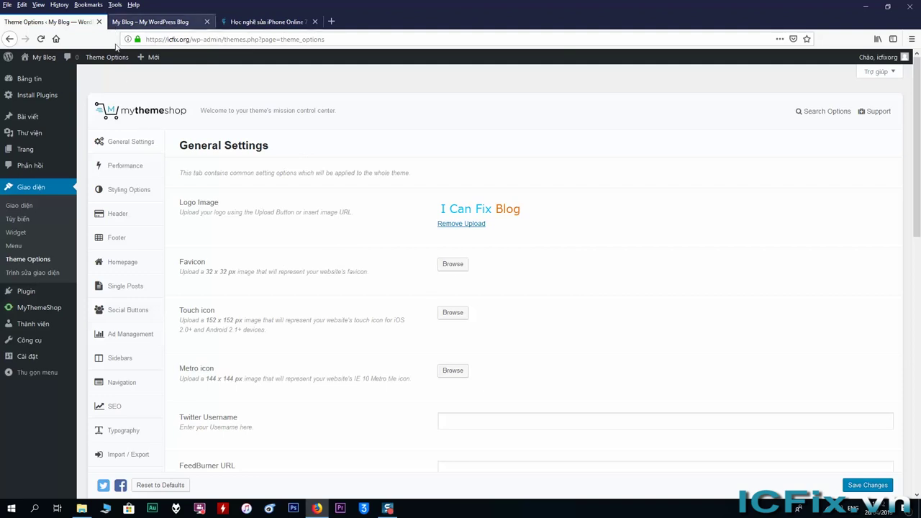
Step: Upload the logo 2018 image as the Favicon and save the General Settings
left_click(450, 264)
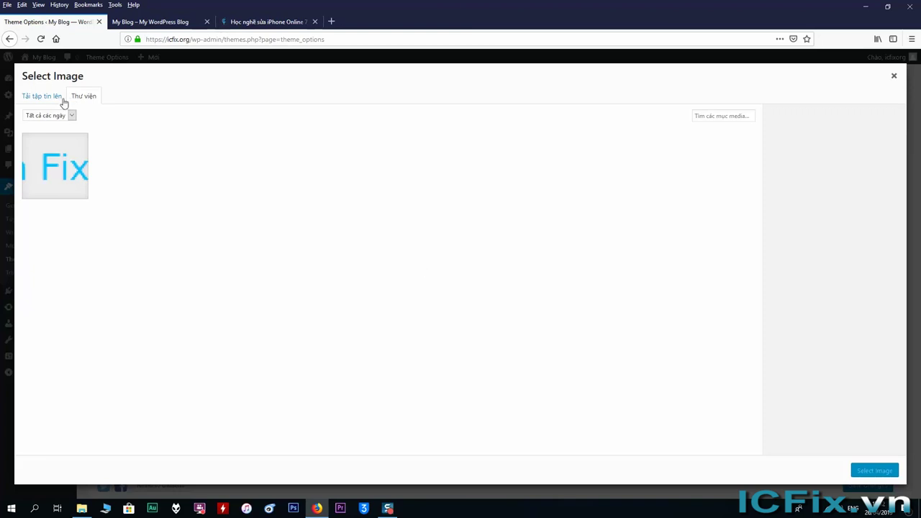
left_click(42, 97)
left_click(463, 260)
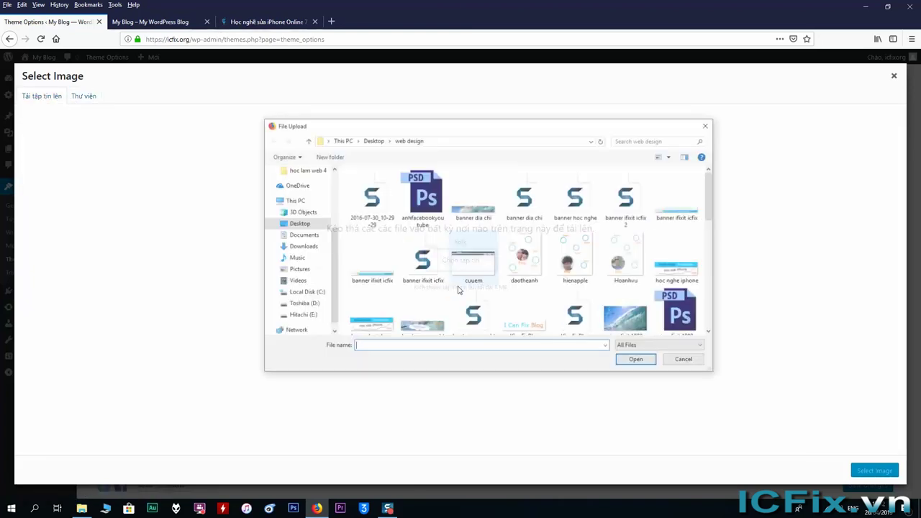
scroll(521, 297, "down", 5)
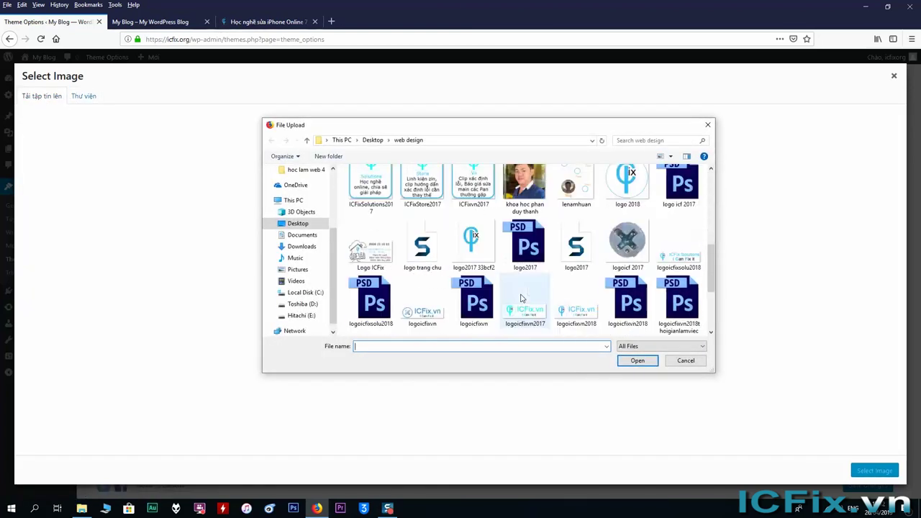
scroll(502, 316, "down", 1)
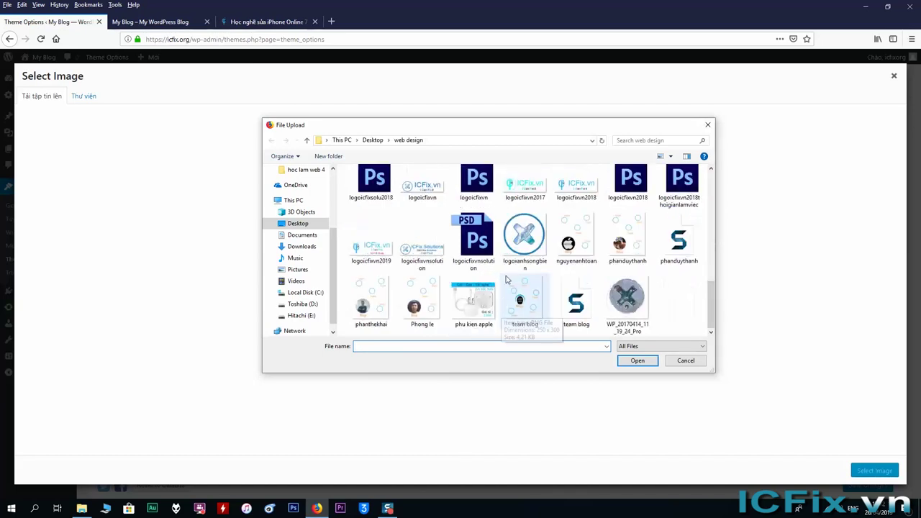
scroll(514, 294, "up", 2)
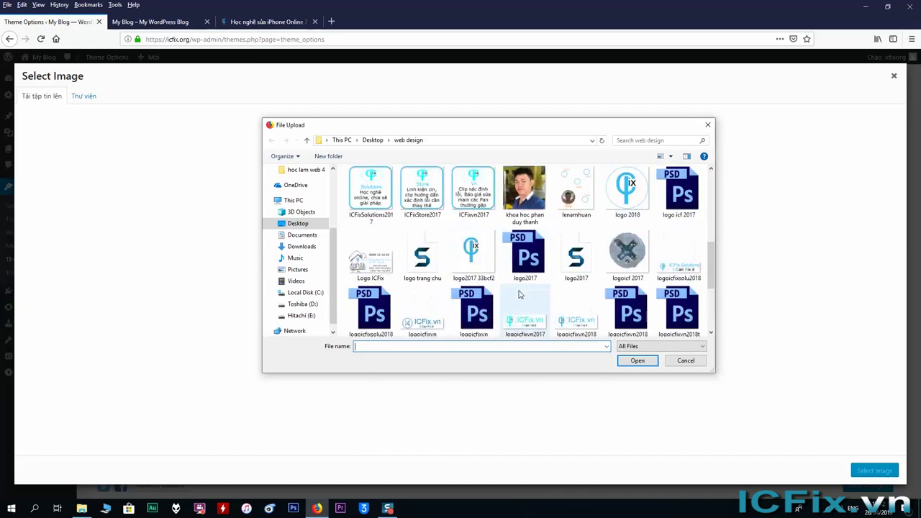
left_click(628, 189)
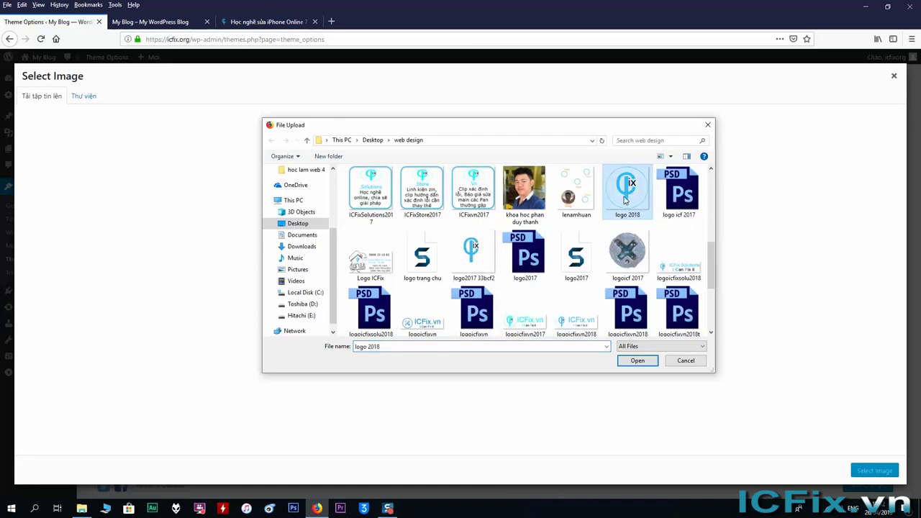
double_click(630, 203)
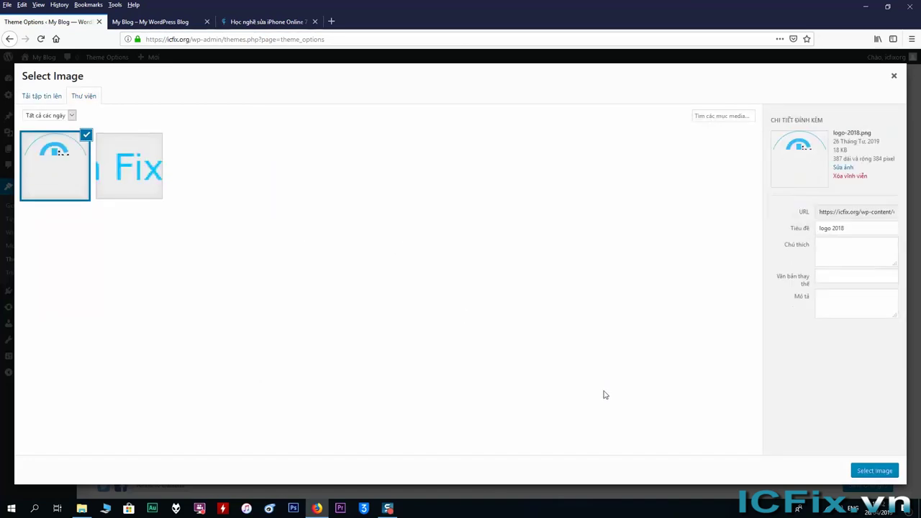
left_click(870, 475)
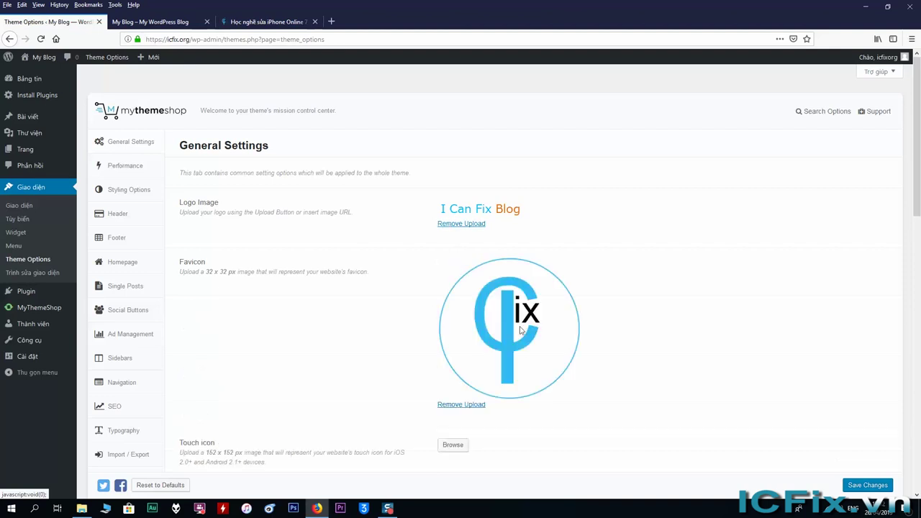
left_click(865, 485)
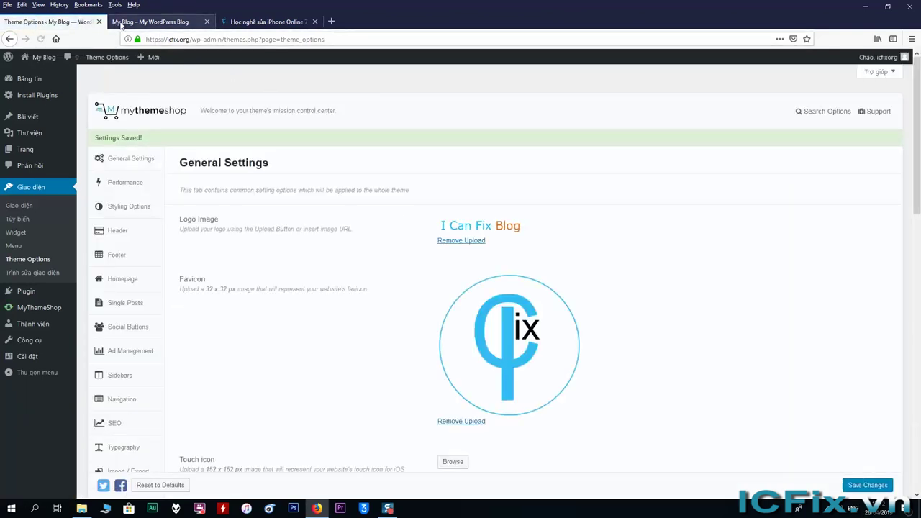
left_click(123, 23)
right_click(123, 118)
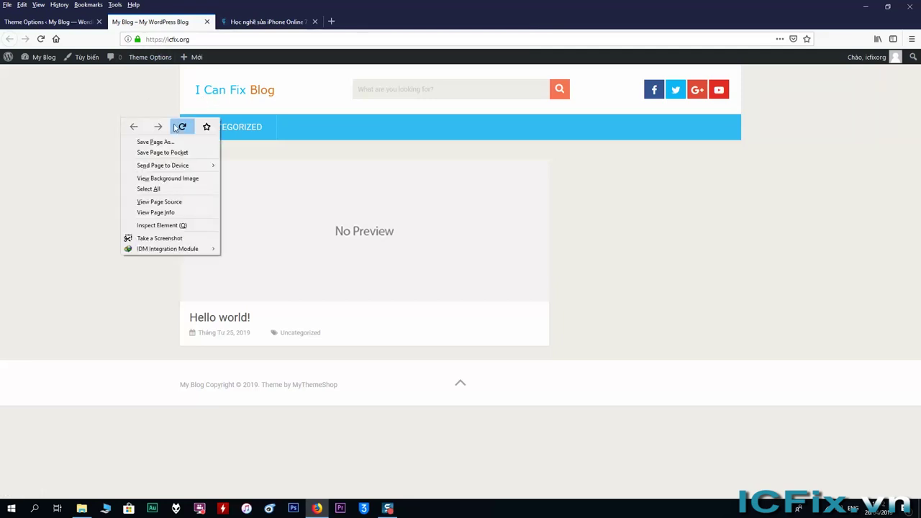
left_click(184, 127)
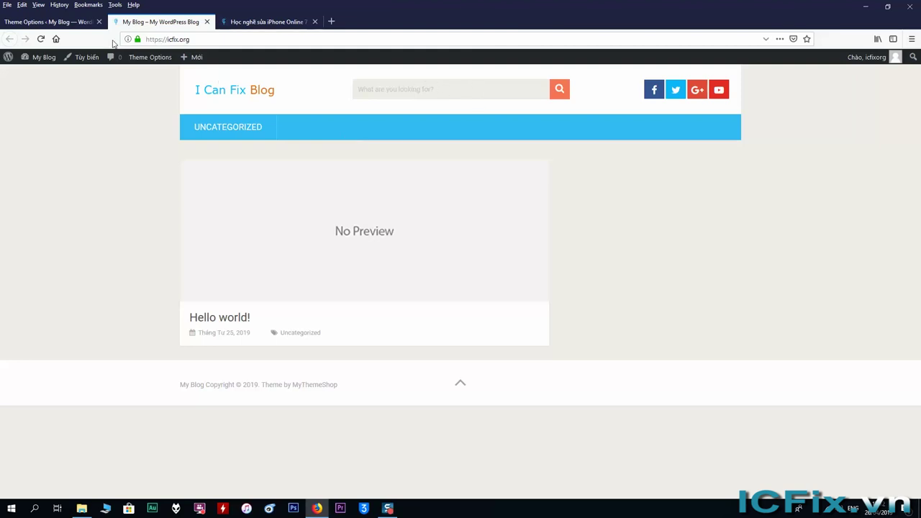
left_click(77, 23)
left_click(148, 58)
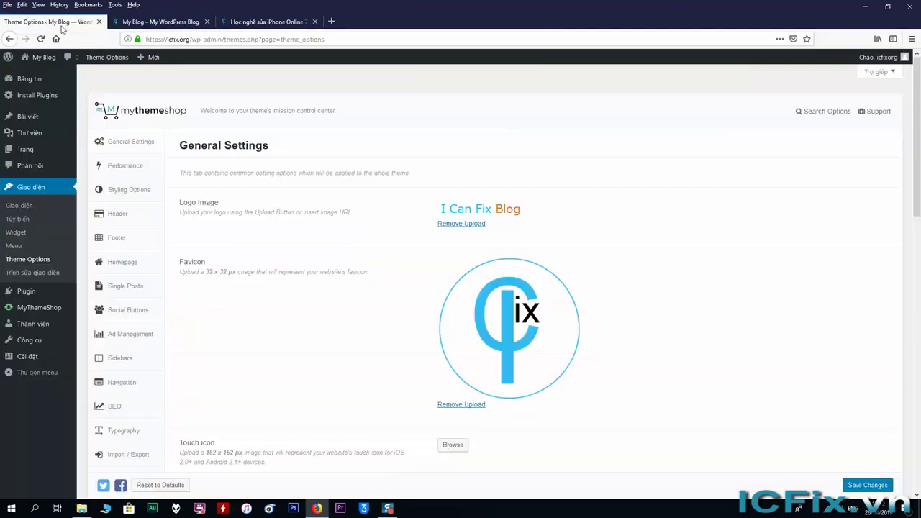
Step: In Header settings, switch Show Logo off, save, and reload the blog to check
left_click(120, 219)
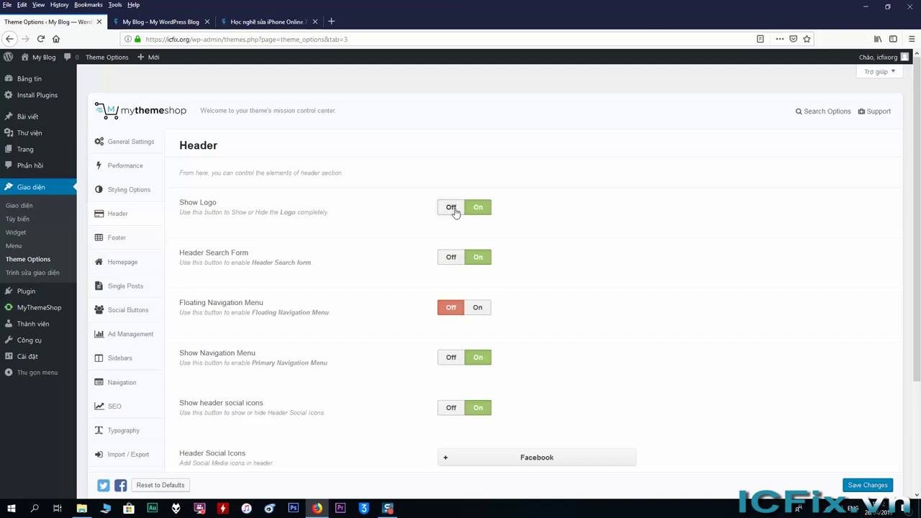
left_click(451, 208)
left_click(860, 484)
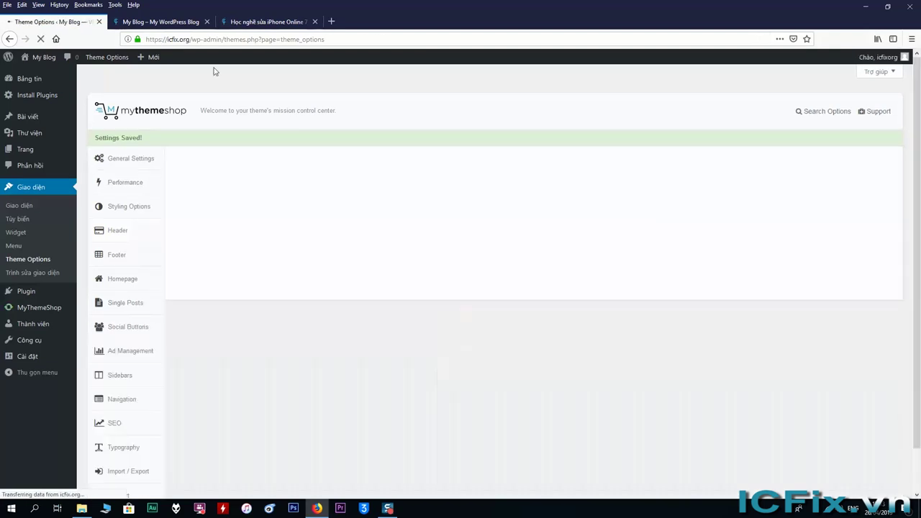
left_click(166, 23)
right_click(185, 183)
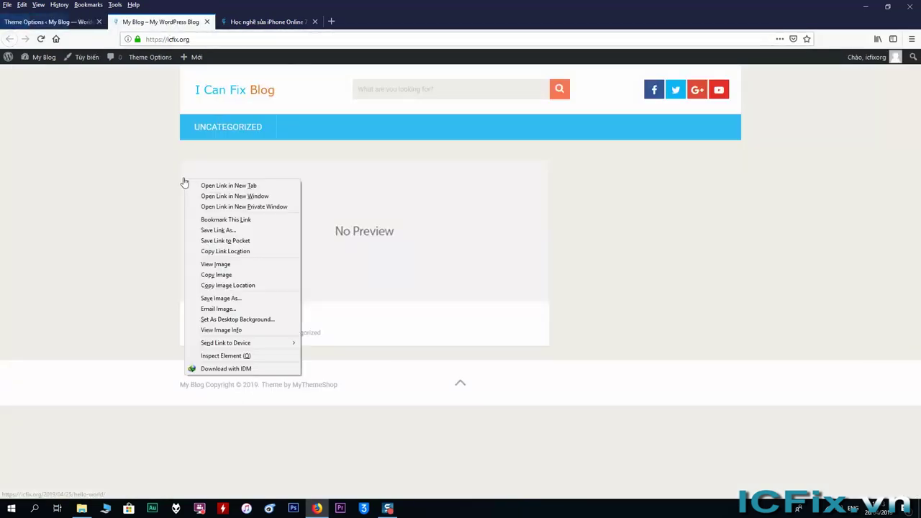
right_click(131, 135)
left_click(190, 143)
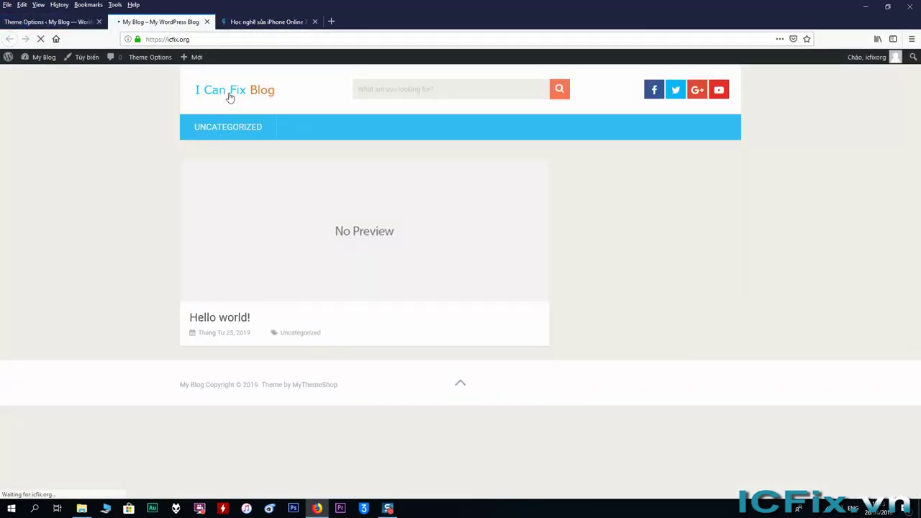
left_click(65, 23)
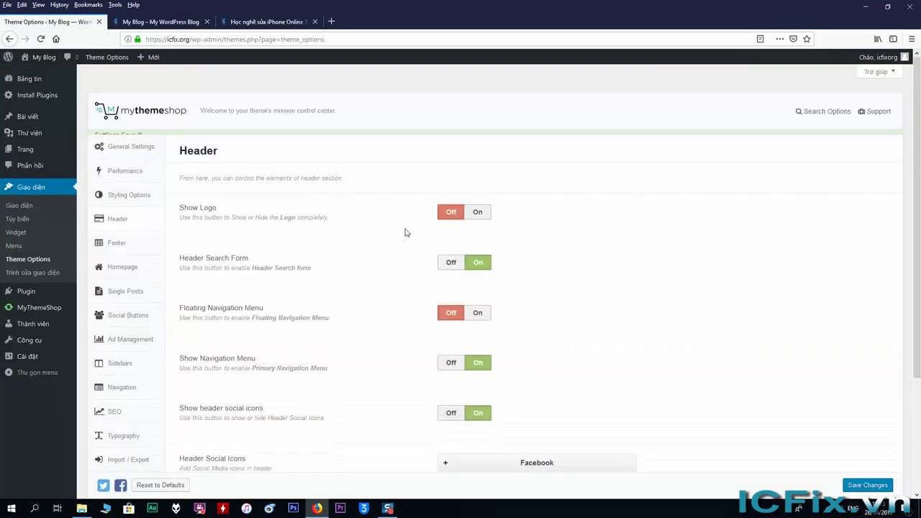
Step: Switch Show Logo back on, save, and reload the blog to confirm the logo returns
left_click(477, 211)
left_click(875, 487)
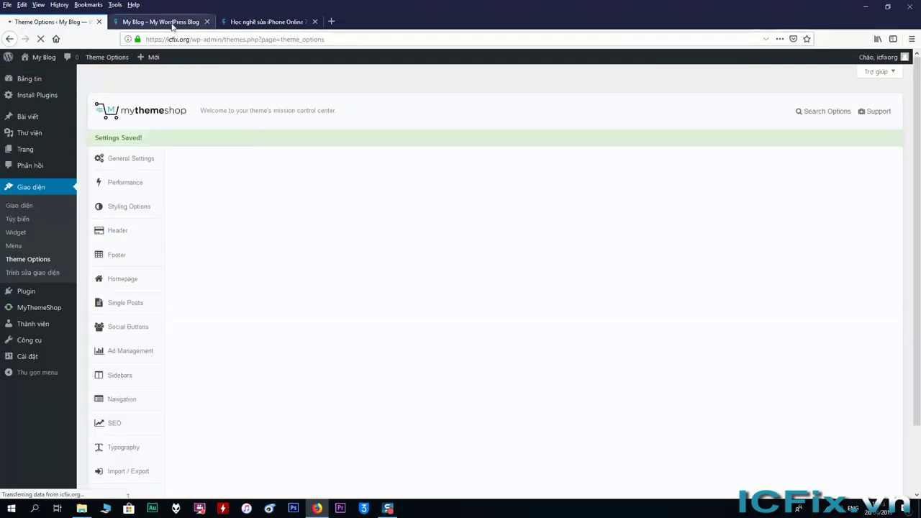
left_click(161, 21)
right_click(170, 189)
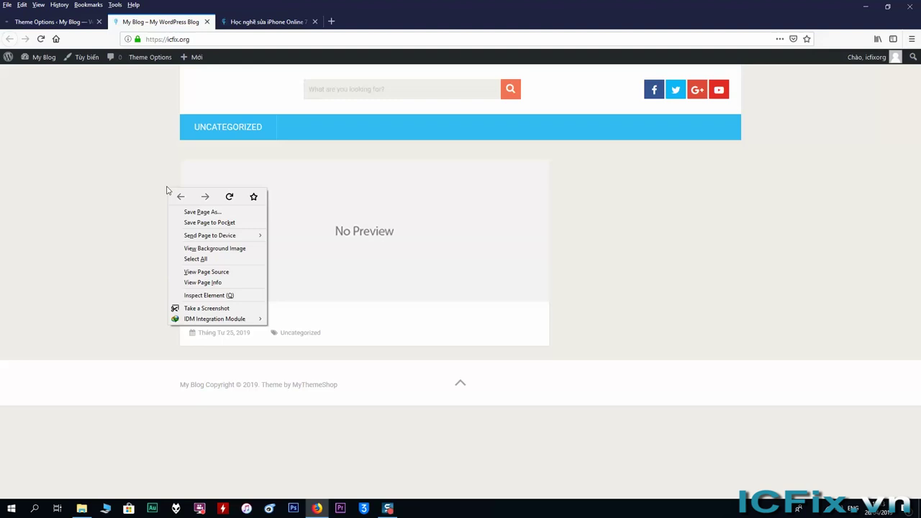
left_click(229, 196)
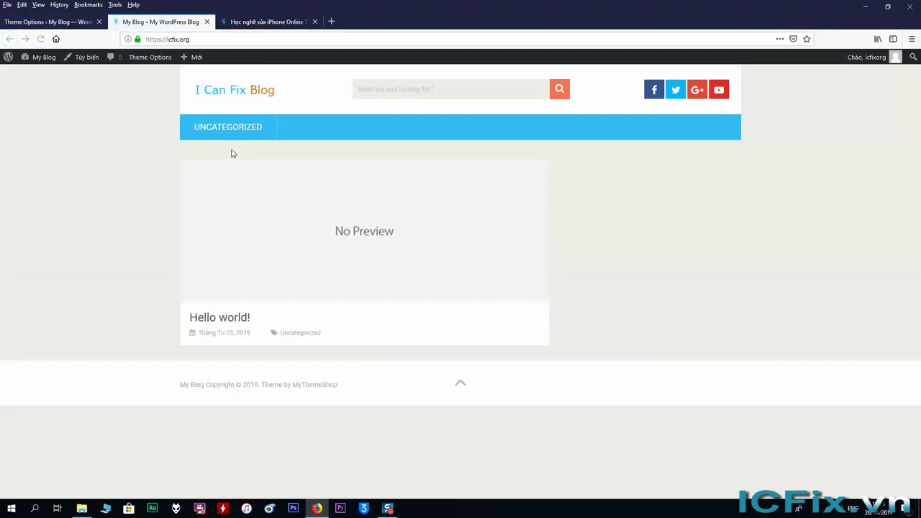
left_click(64, 22)
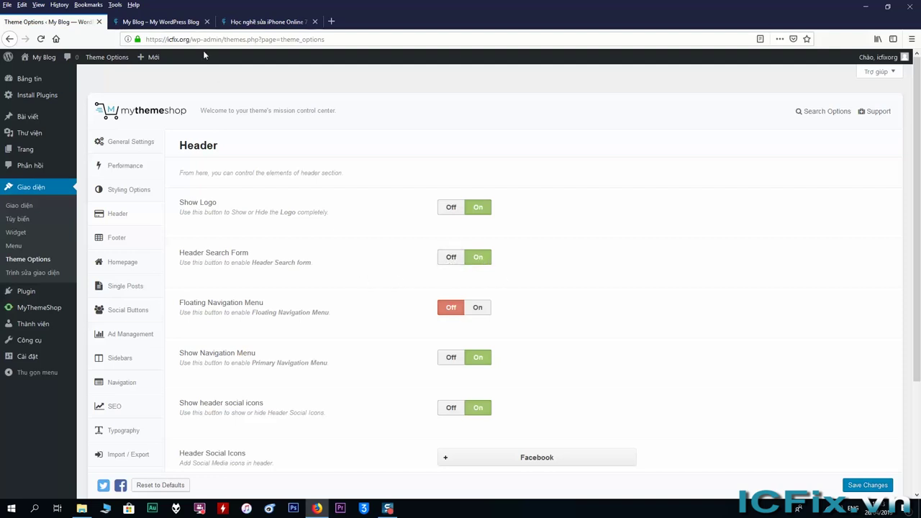
Step: Compare the blog with the icfix.vn site, then return to Header settings
left_click(174, 22)
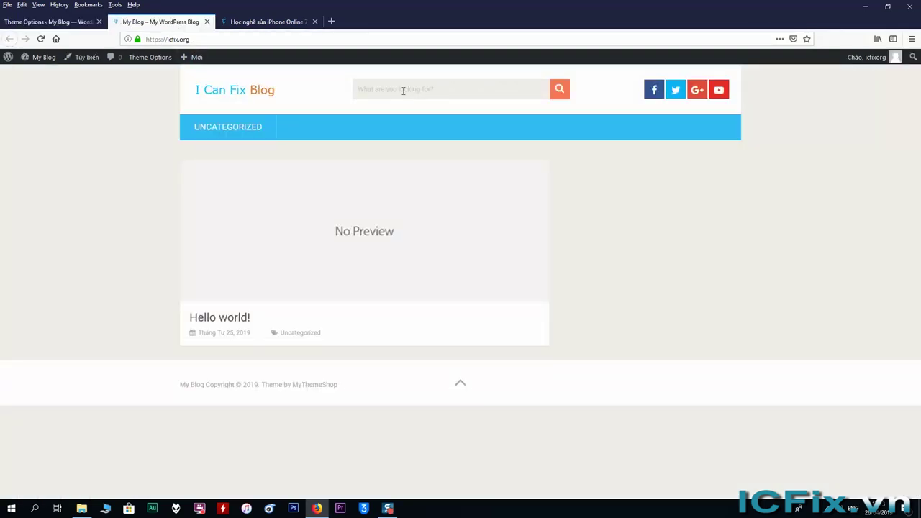
left_click(272, 23)
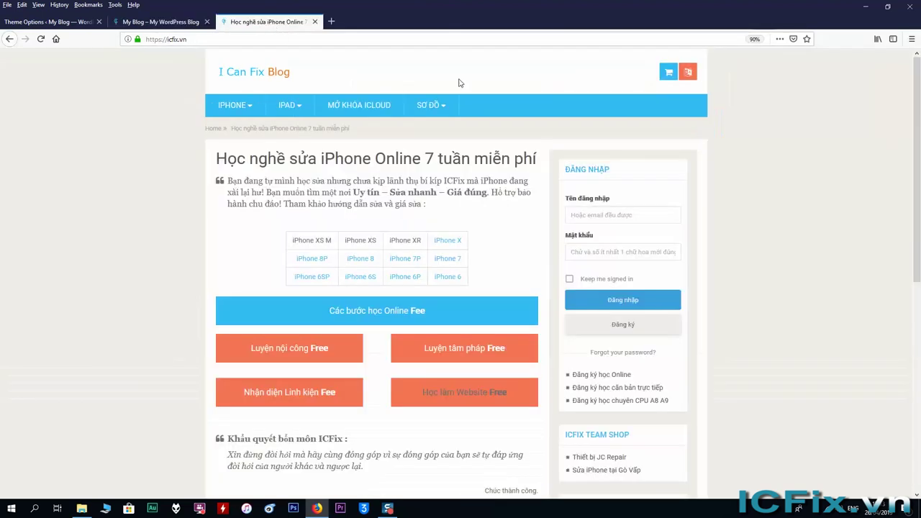
left_click(161, 23)
left_click(66, 23)
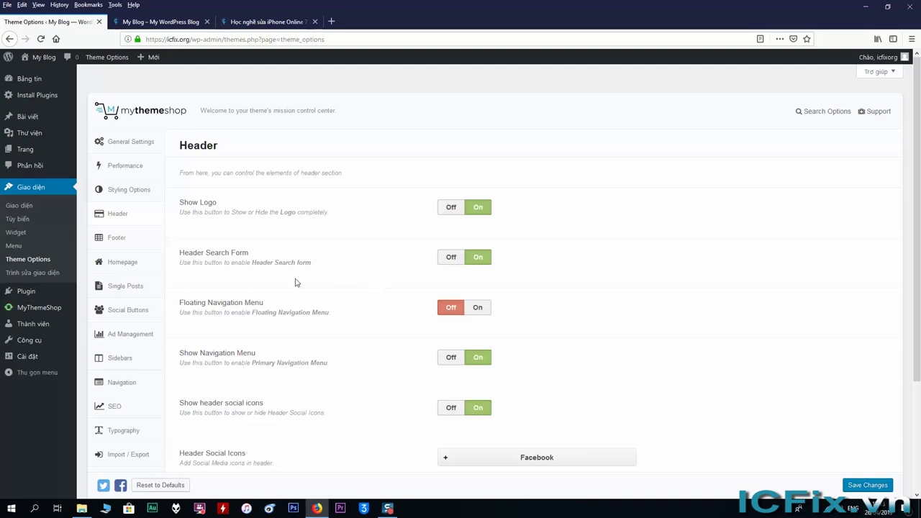
Step: Turn off the header search form, save, and reload the blog
left_click(451, 259)
left_click(868, 487)
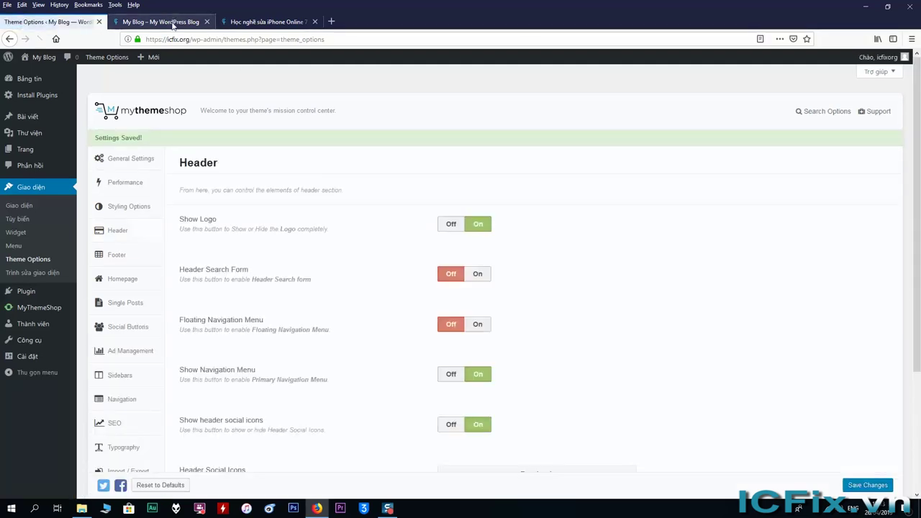
left_click(161, 21)
right_click(170, 141)
left_click(226, 150)
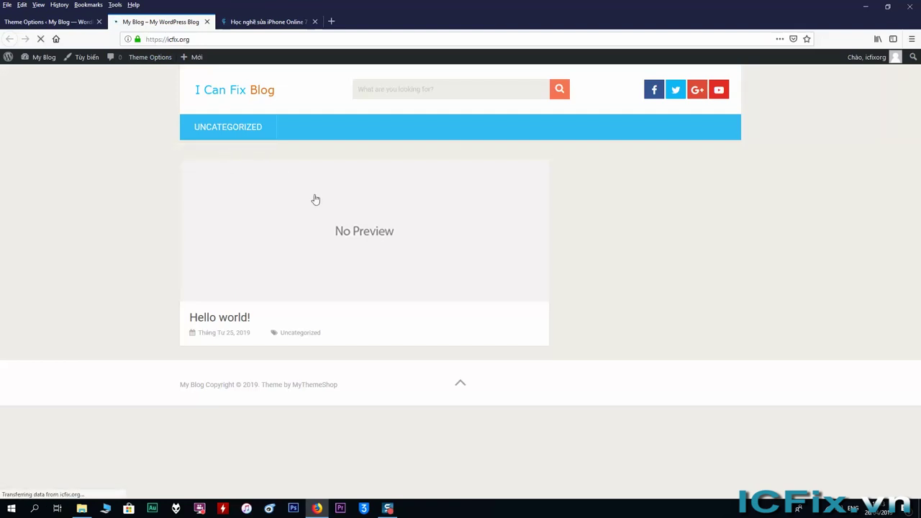
Step: Check the icfix.vn site again and return to the Header settings
left_click(274, 21)
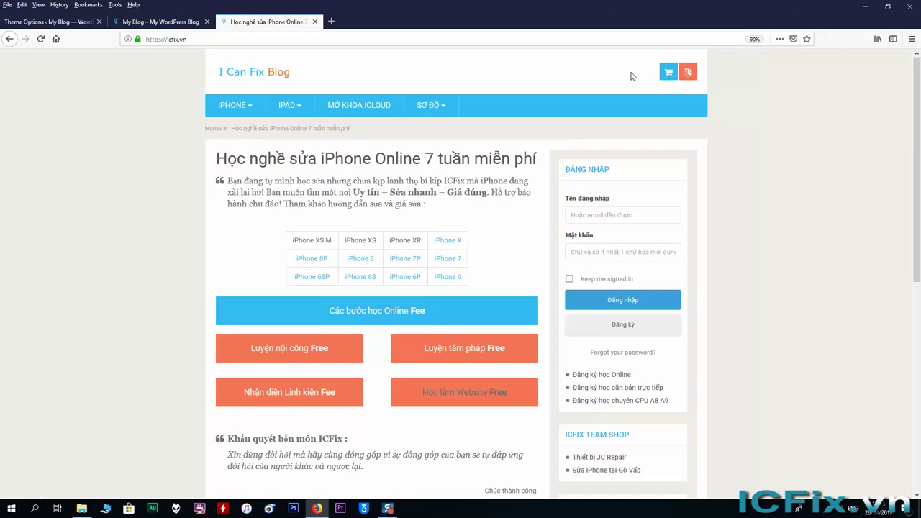
left_click(160, 22)
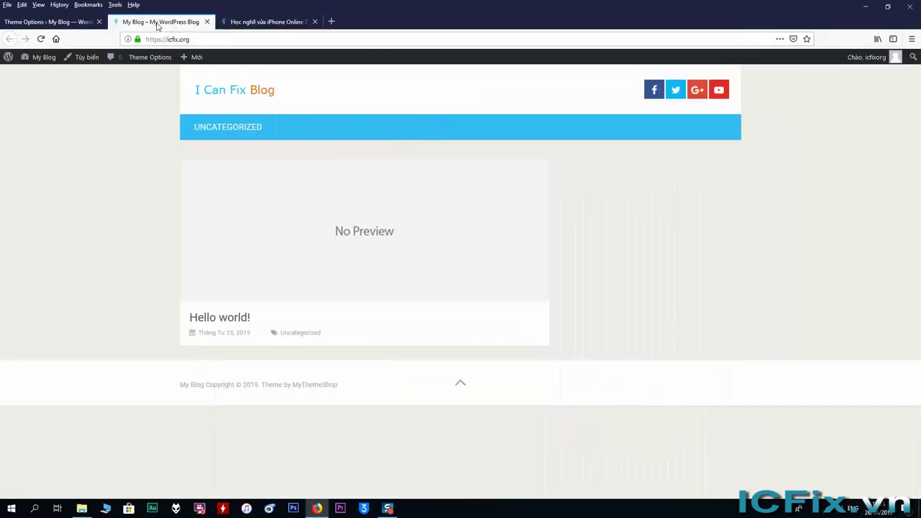
left_click(75, 26)
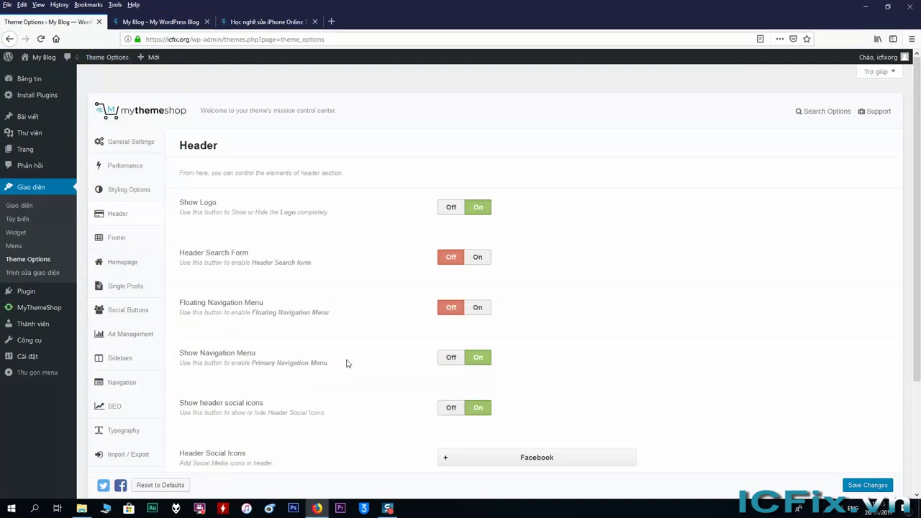
Step: Delete the Twitter and Google Plus header social icons
scroll(347, 363, "down", 2)
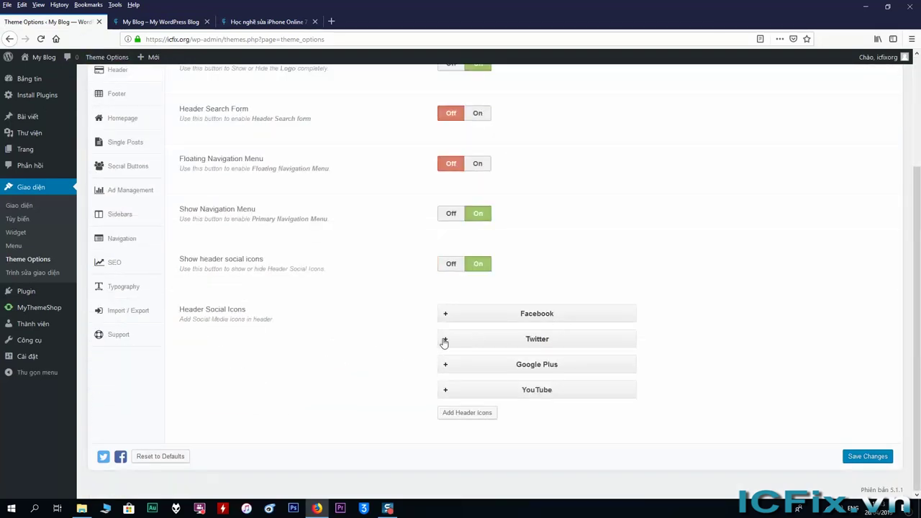
left_click(444, 340)
scroll(589, 347, "down", 2)
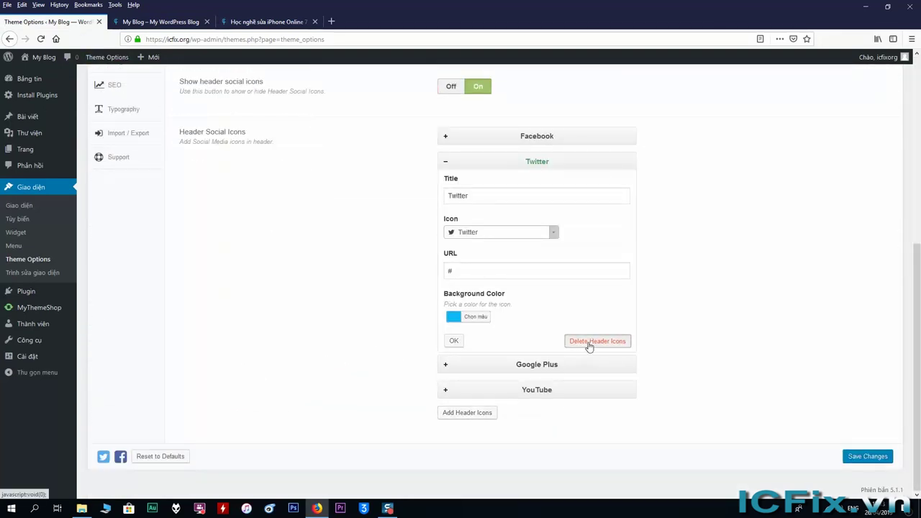
left_click(589, 343)
left_click(452, 368)
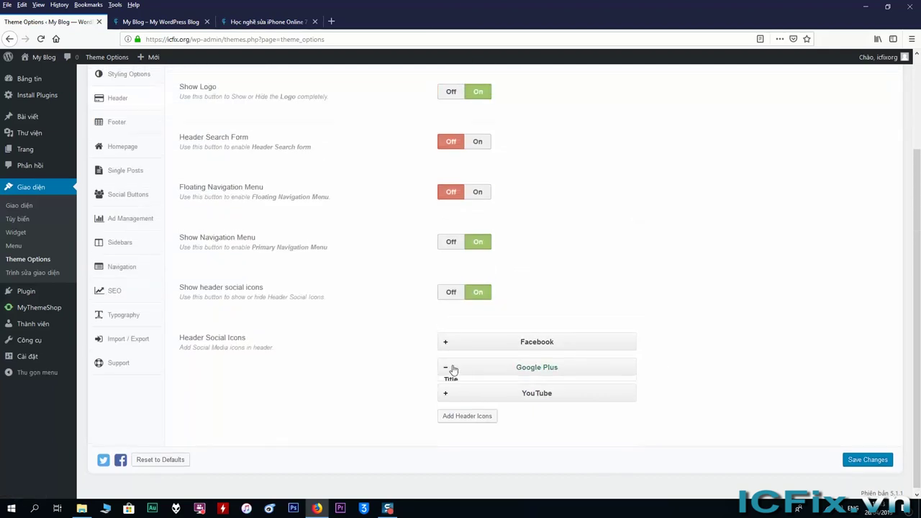
scroll(633, 360, "down", 3)
left_click(611, 367)
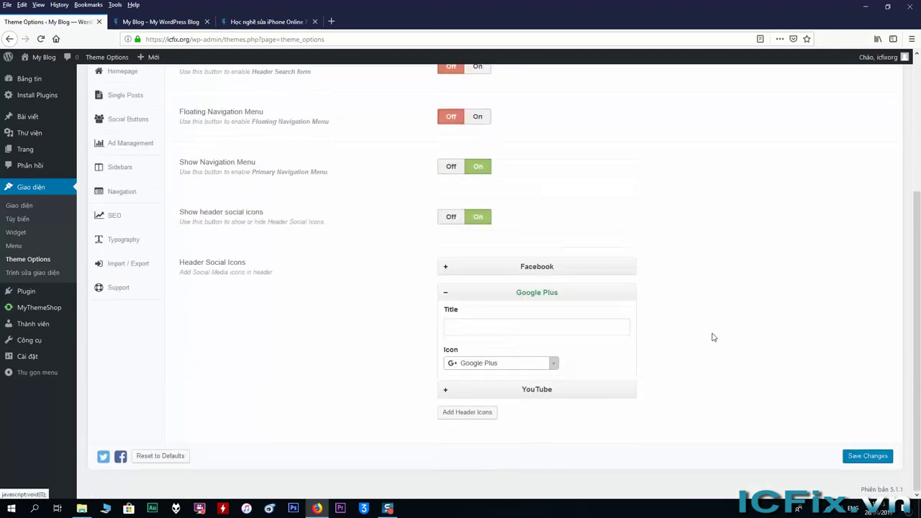
Step: Expand the YouTube icon's settings and switch to the YouTube browser tab
left_click(532, 394)
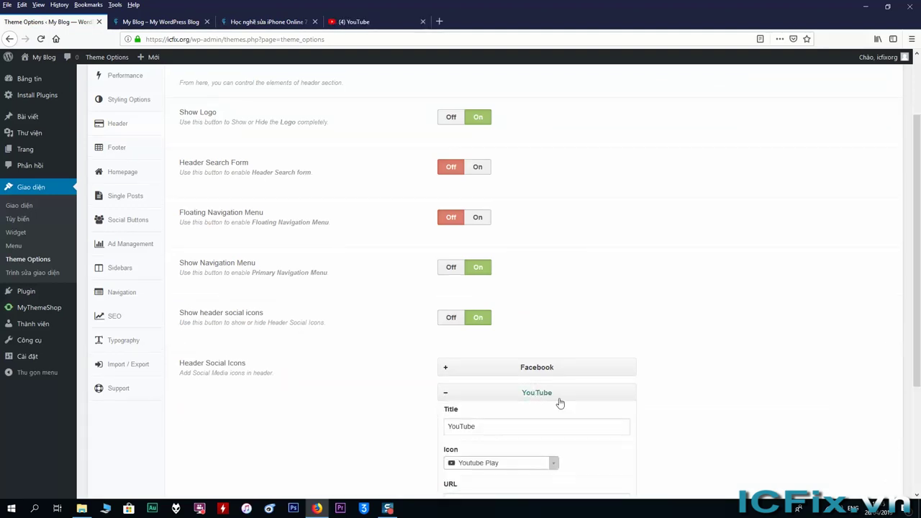
scroll(560, 403, "down", 5)
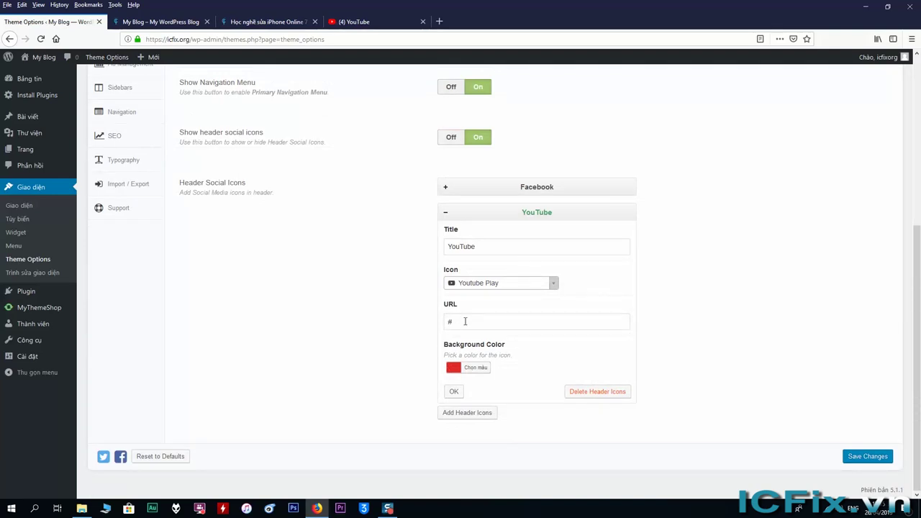
left_click(371, 24)
Step: Go to the ICFix.vn YouTube channel page via My channel and copy its URL from the address bar
left_click(890, 62)
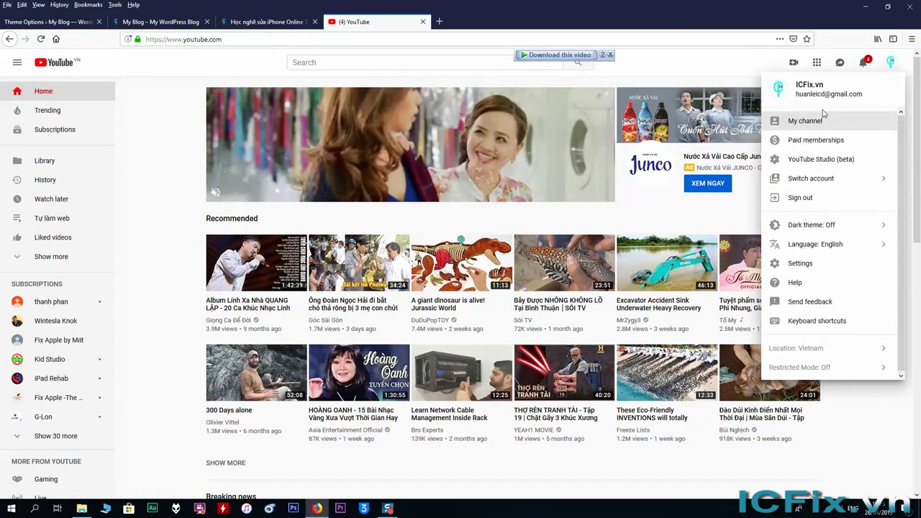
left_click(814, 121)
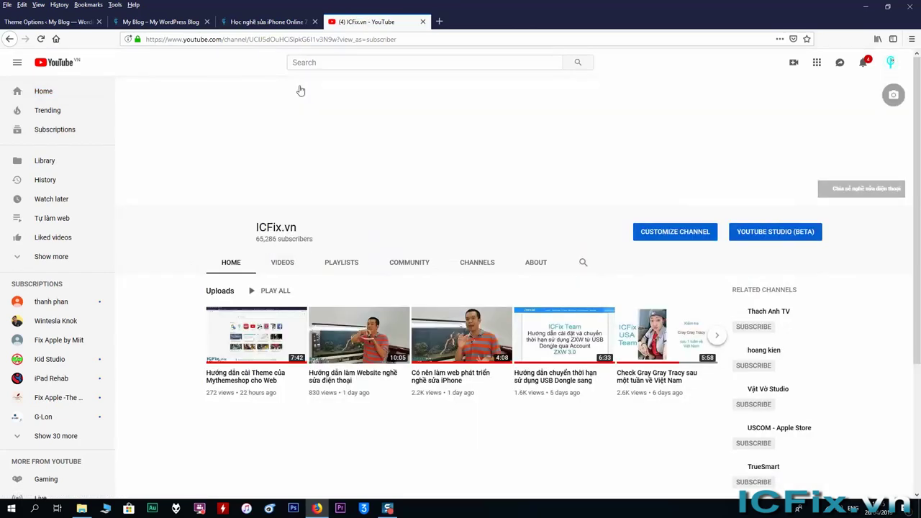
left_click(284, 39)
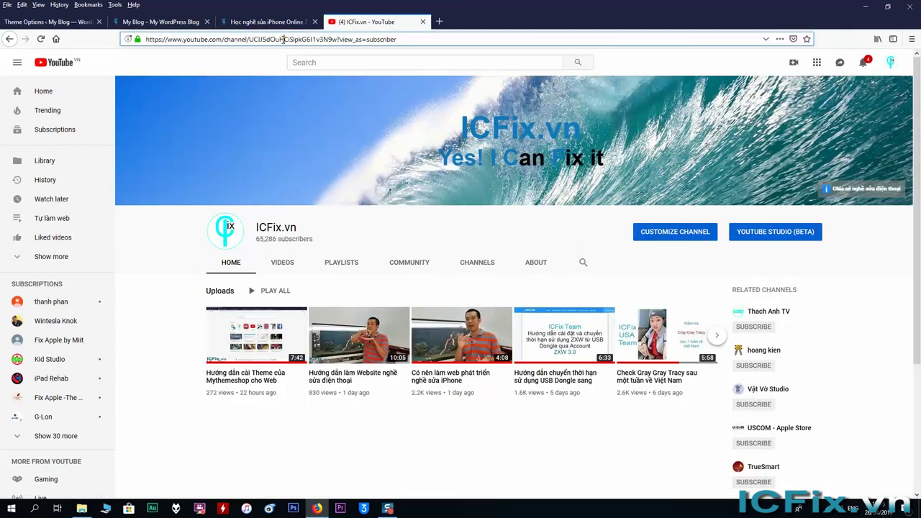
right_click(284, 39)
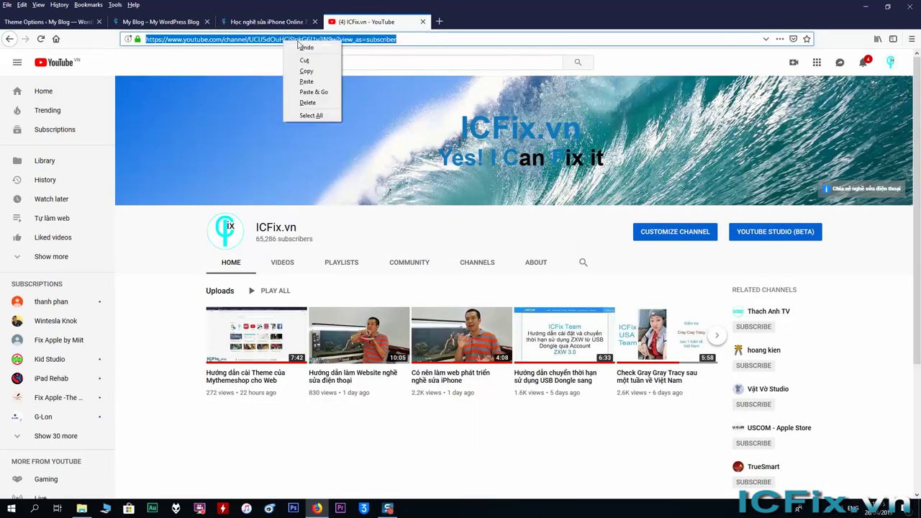
left_click(317, 66)
left_click(72, 22)
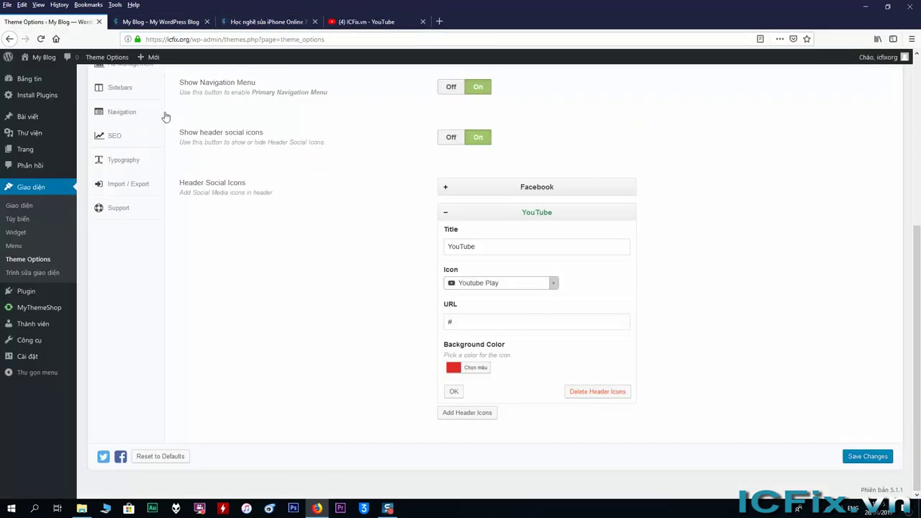
Step: Replace the YouTube icon's '#' link with the pasted ICFix.vn channel URL, confirm, and save
double_click(457, 322)
right_click(458, 322)
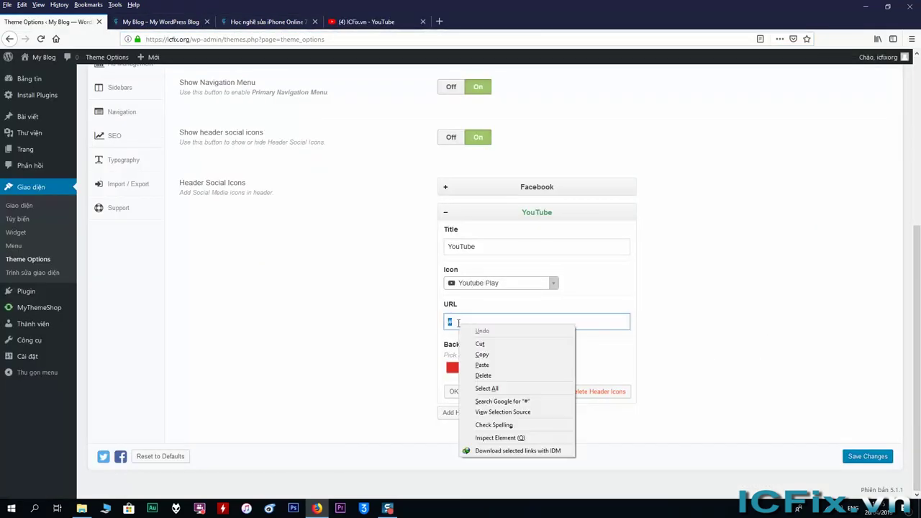
left_click(481, 365)
left_click(458, 391)
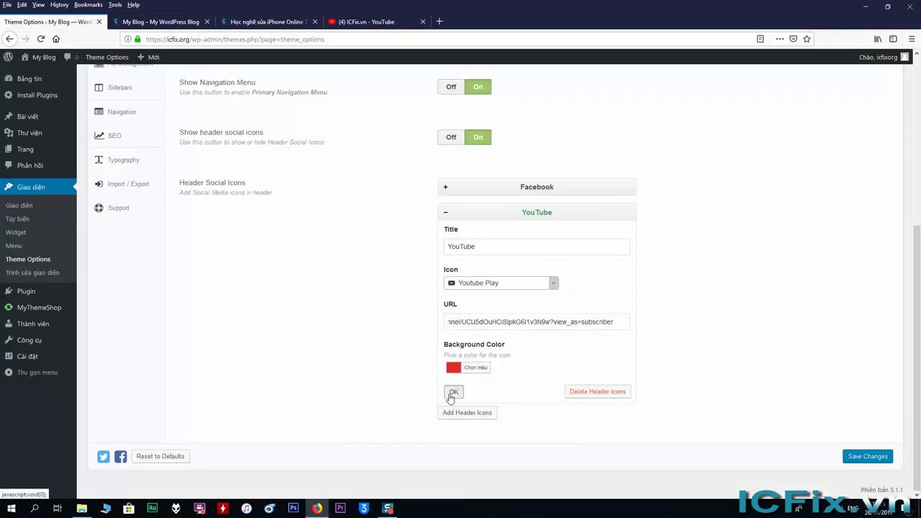
left_click(867, 461)
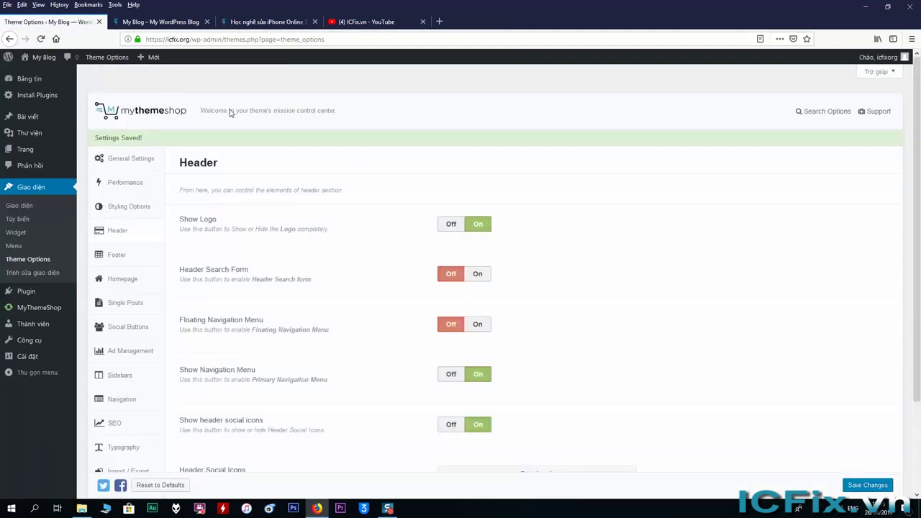
left_click(159, 22)
Step: Reload the blog and test that the YouTube header icon opens the ICFix.vn channel
right_click(144, 136)
left_click(205, 144)
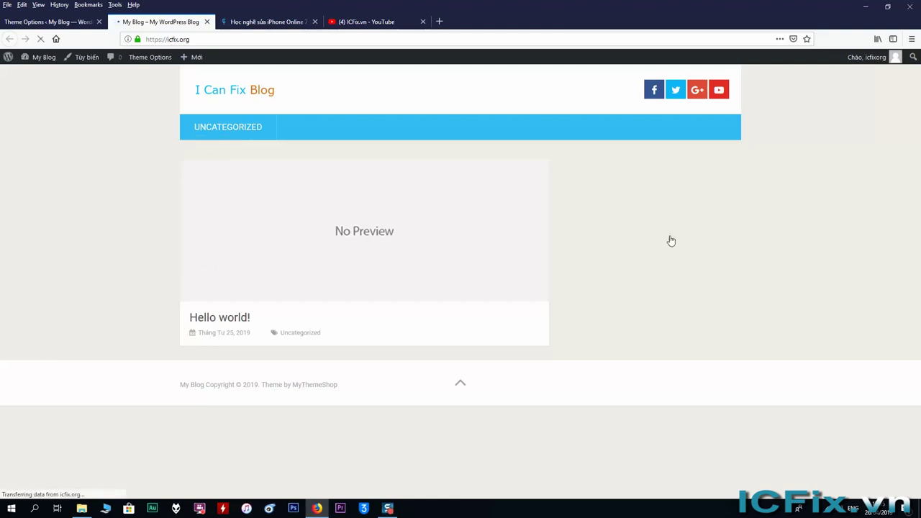
left_click(719, 92)
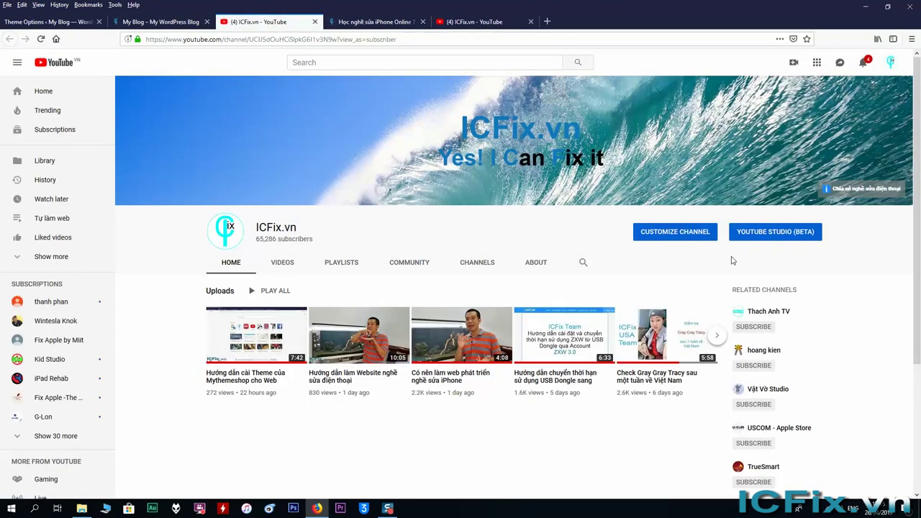
left_click(76, 22)
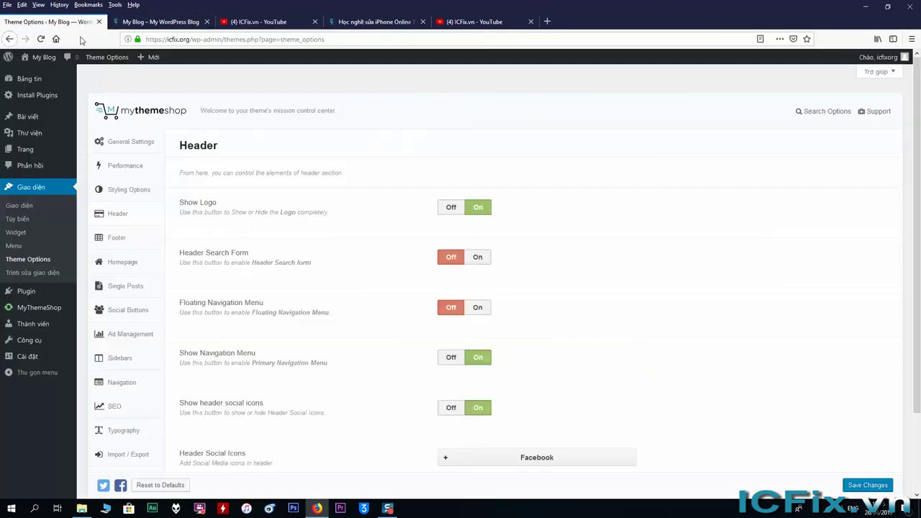
Step: Toggle Show header social icons off and back on, leaving the icons shown
left_click(161, 21)
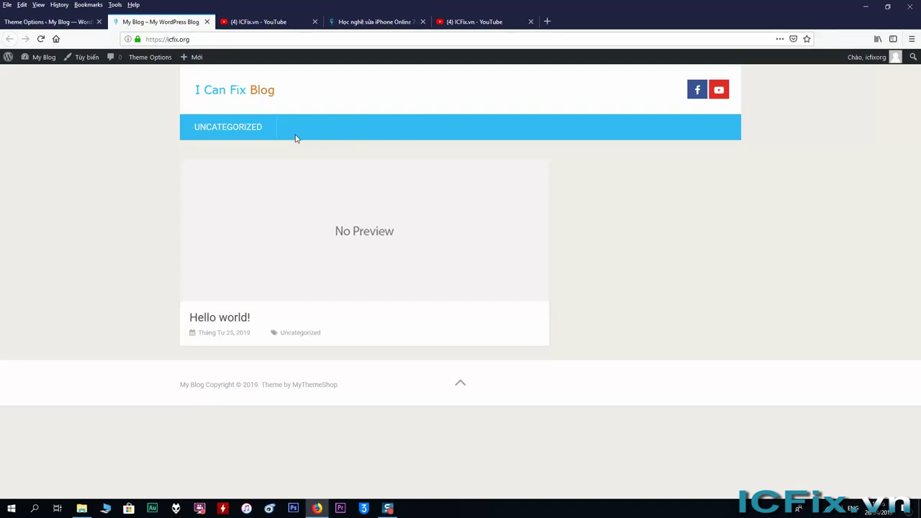
left_click(47, 21)
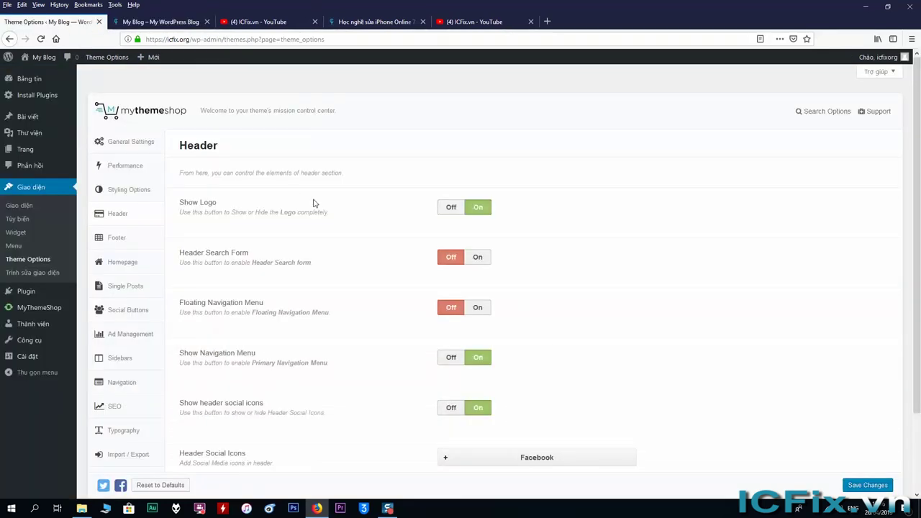
scroll(325, 290, "down", 2)
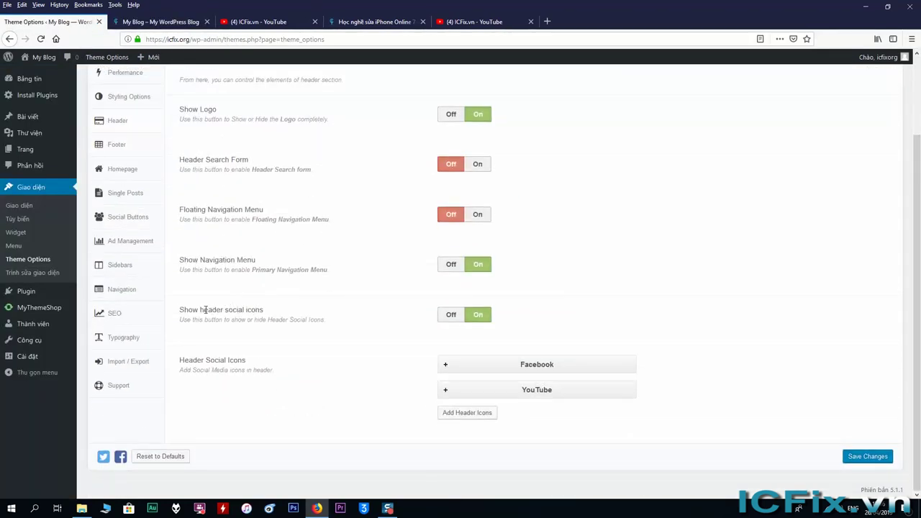
left_click(449, 317)
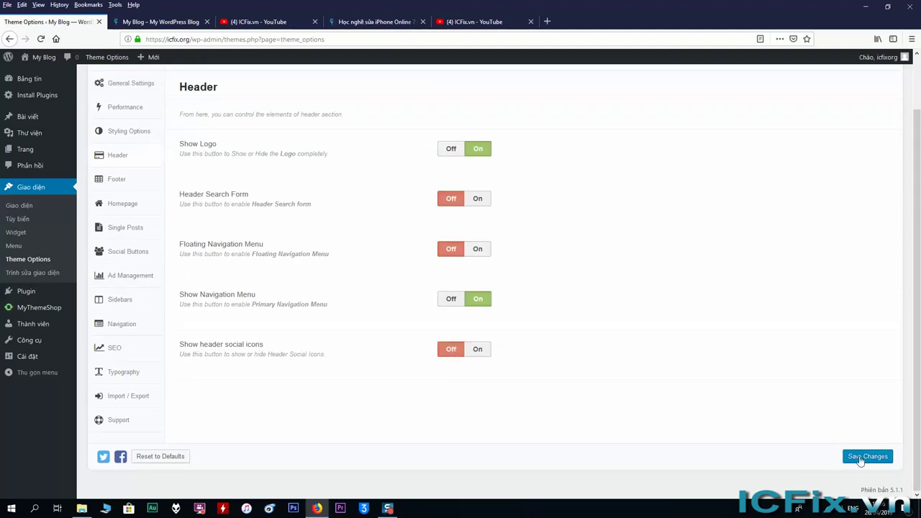
left_click(478, 350)
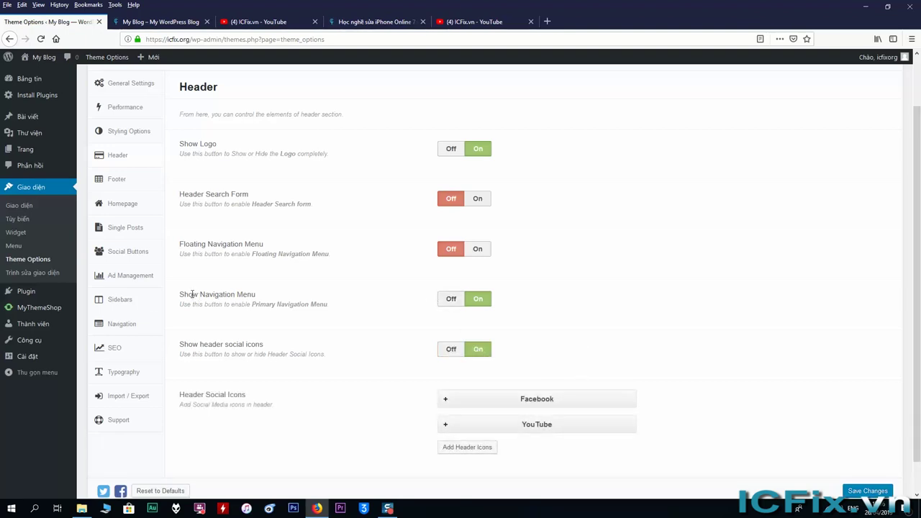
Step: Set Show Navigation Menu to Off, save the theme settings, and reload the blog
left_click_drag(183, 296, 246, 295)
left_click(335, 300)
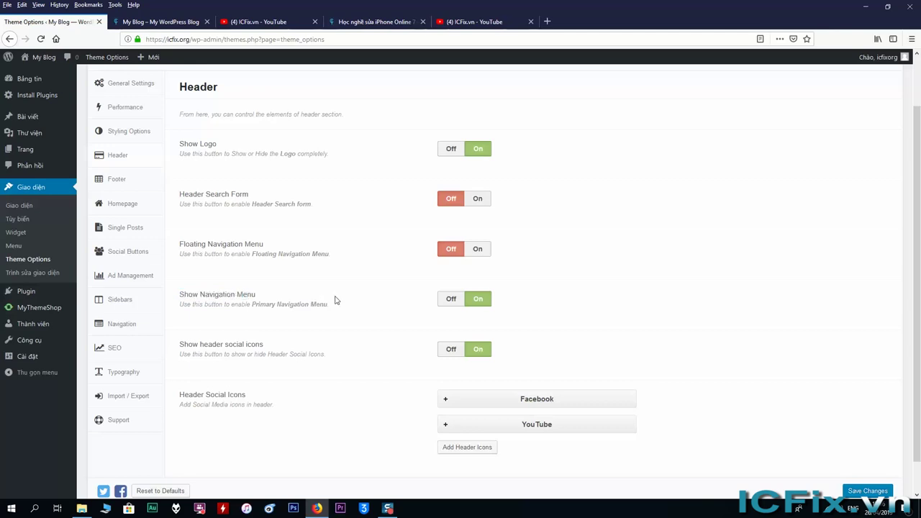
left_click(451, 303)
left_click(880, 492)
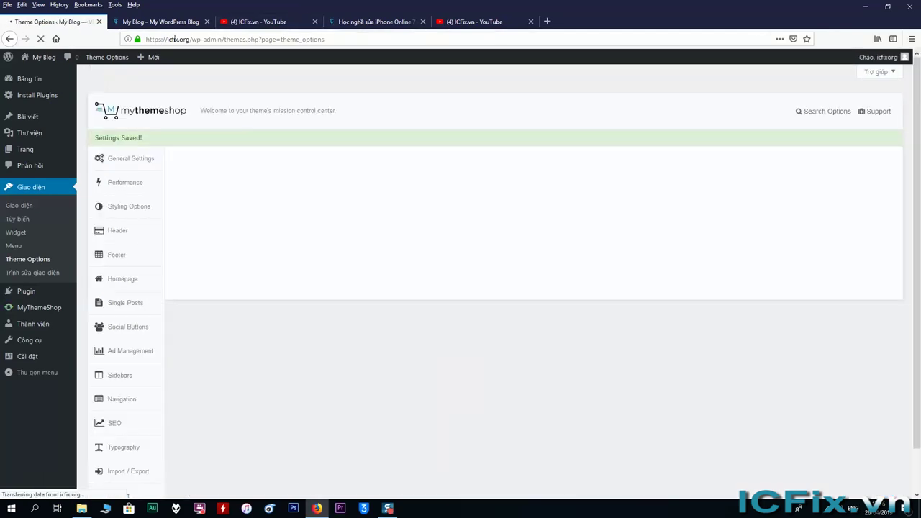
left_click(173, 22)
right_click(161, 164)
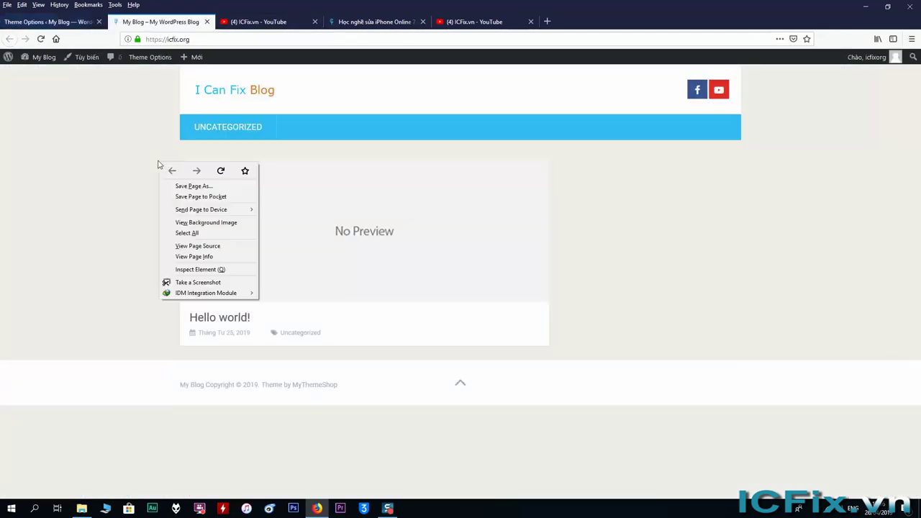
Step: Reload the blog to confirm the navigation menu bar is gone, then return to Theme Options
left_click(221, 170)
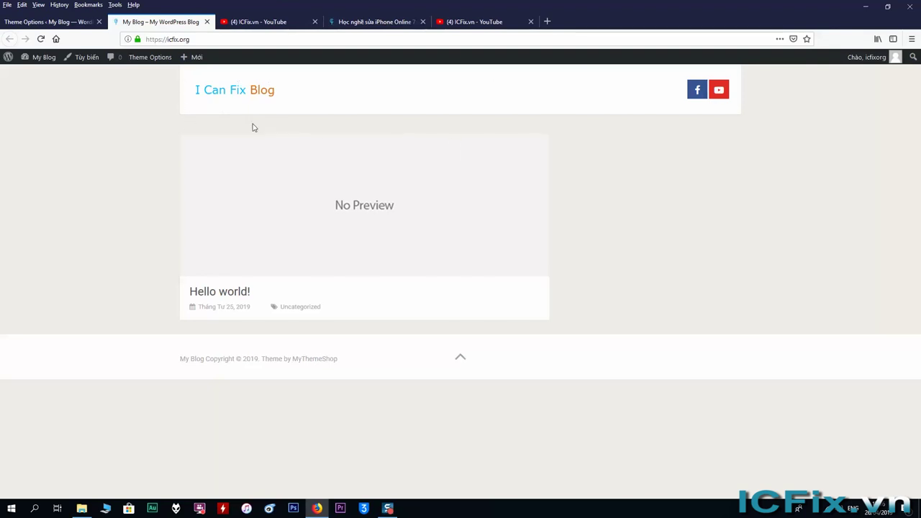
left_click(51, 28)
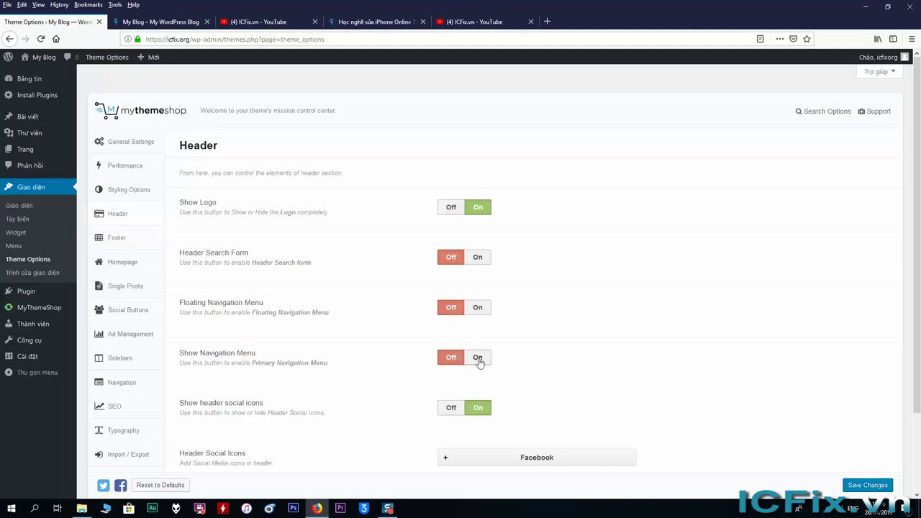
Step: Set Show Navigation Menu back to On, save, and compare the header against the icfix.vn site
left_click(477, 358)
left_click(867, 486)
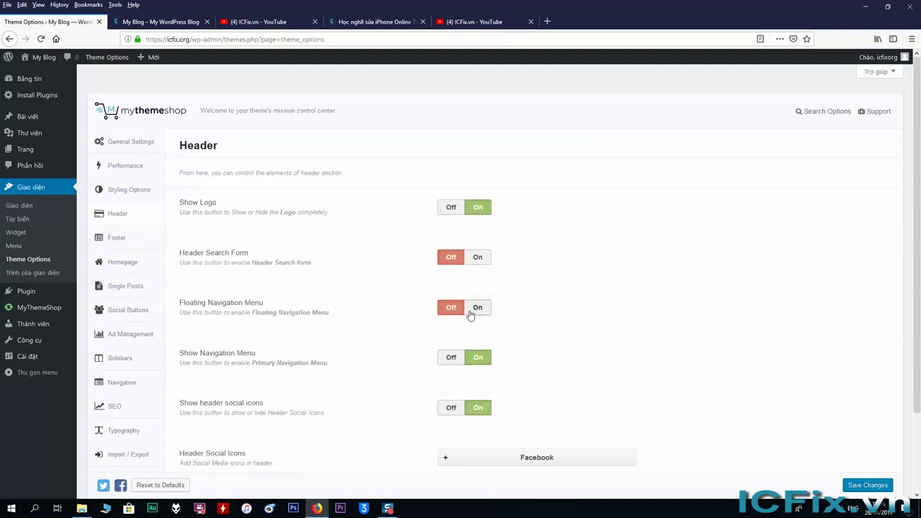
left_click(374, 21)
scroll(196, 198, "down", 3)
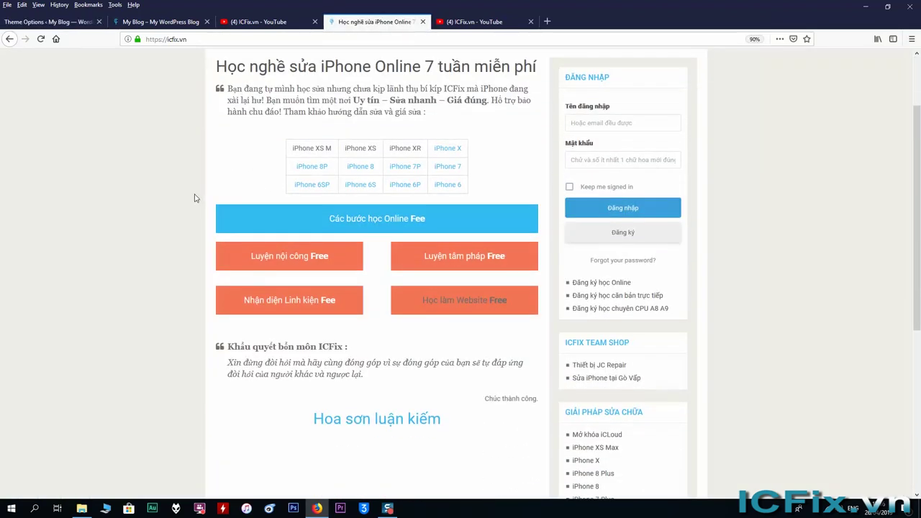
scroll(255, 87, "up", 1)
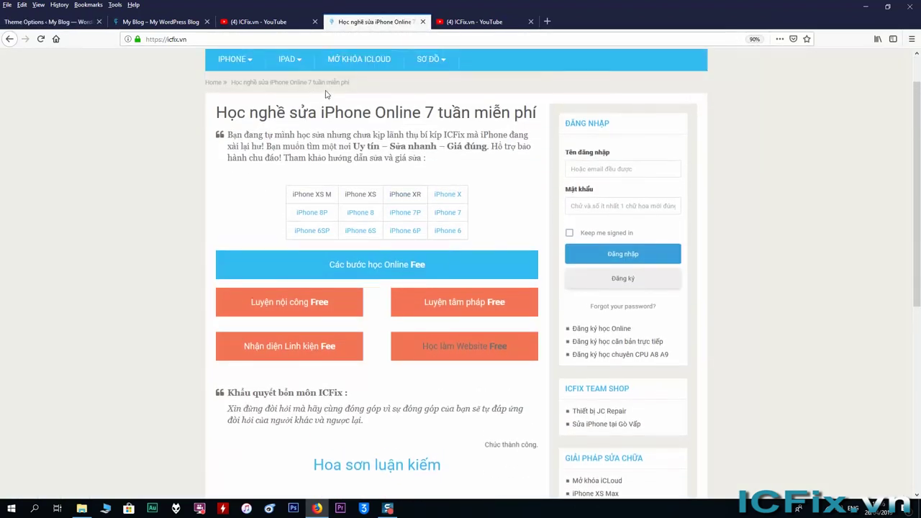
scroll(263, 92, "down", 1)
scroll(263, 92, "up", 2)
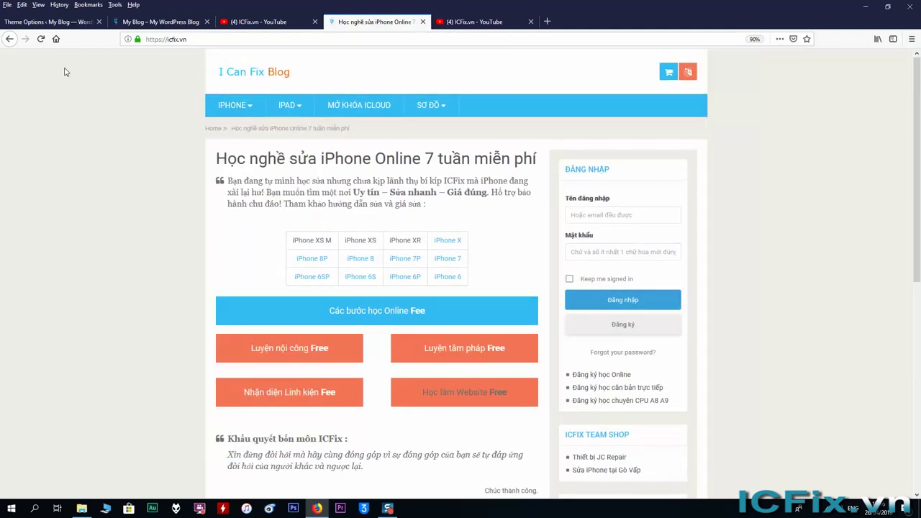
left_click(81, 22)
scroll(330, 401, "down", 2)
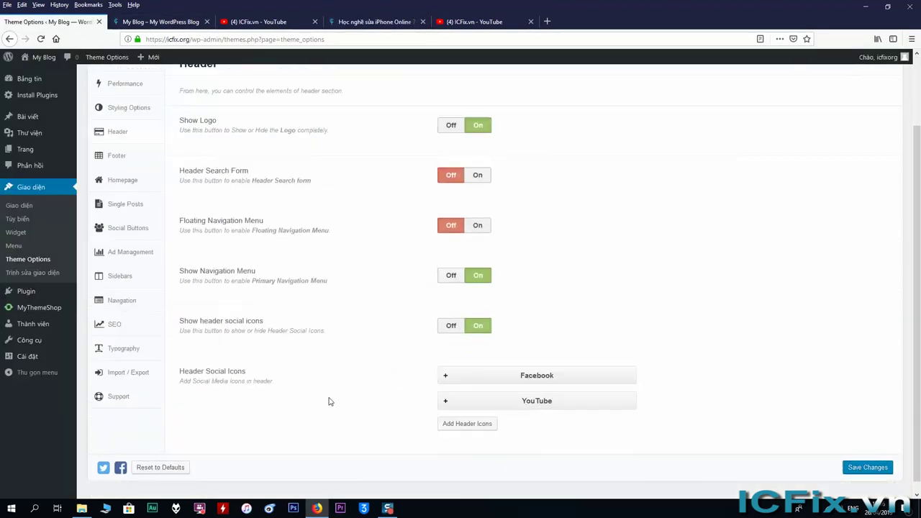
scroll(318, 331, "up", 2)
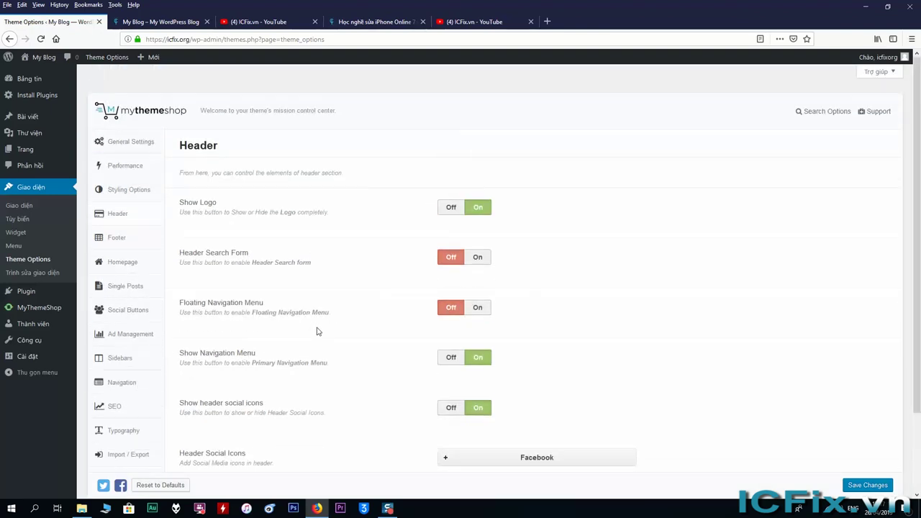
scroll(318, 331, "down", 2)
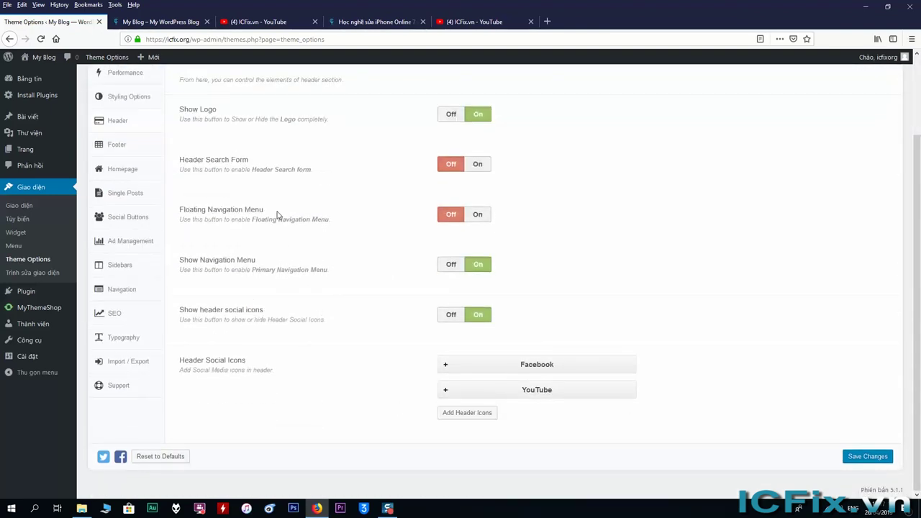
Step: Open the theme's Footer settings showing the MyThemeShop copyright credit text
left_click(120, 146)
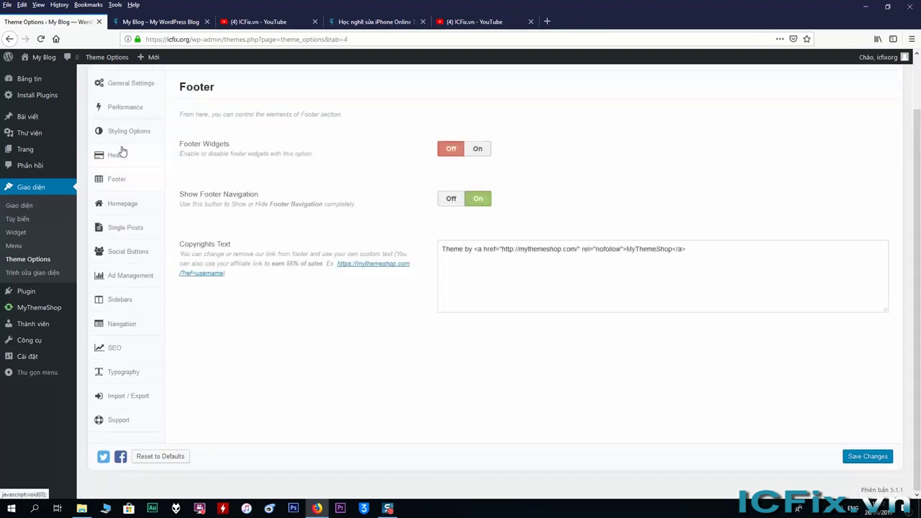
scroll(324, 240, "up", 2)
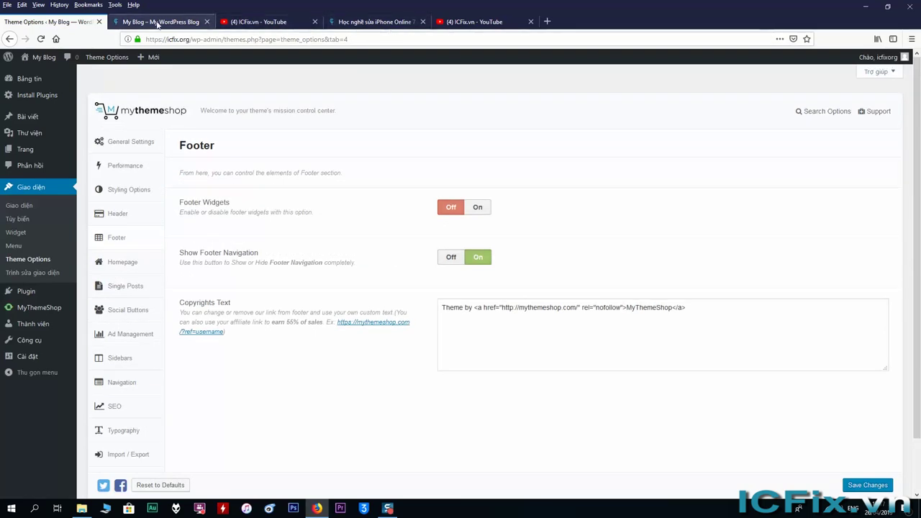
left_click(158, 22)
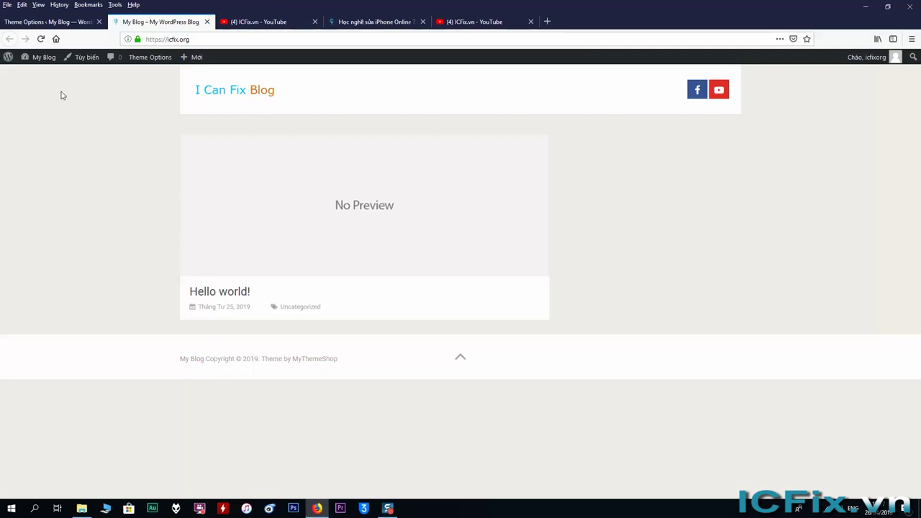
left_click(80, 26)
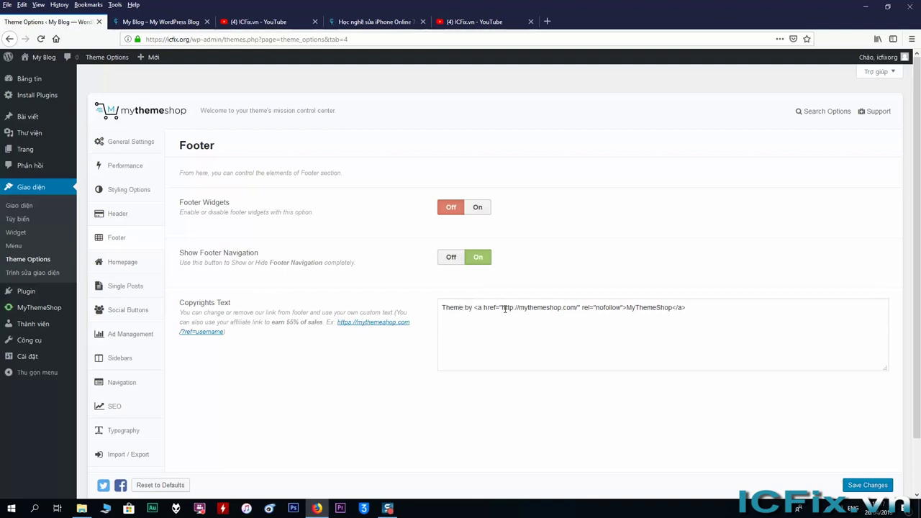
Step: Replace the MyThemeShop link text in Copyrights Text with 'ICFix'
left_click_drag(627, 307, 671, 311)
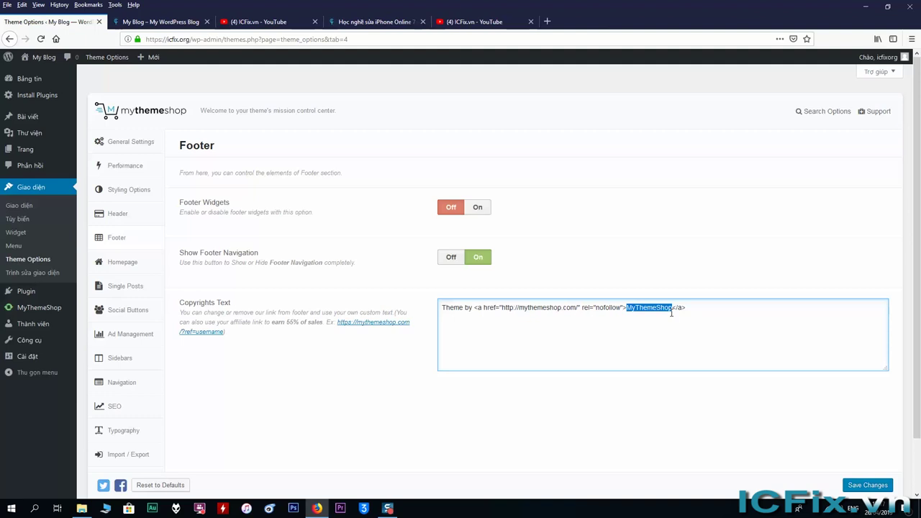
key("BackSpace")
type("ICFix")
left_click_drag(519, 310, 575, 311)
key("BackSpace")
type("i")
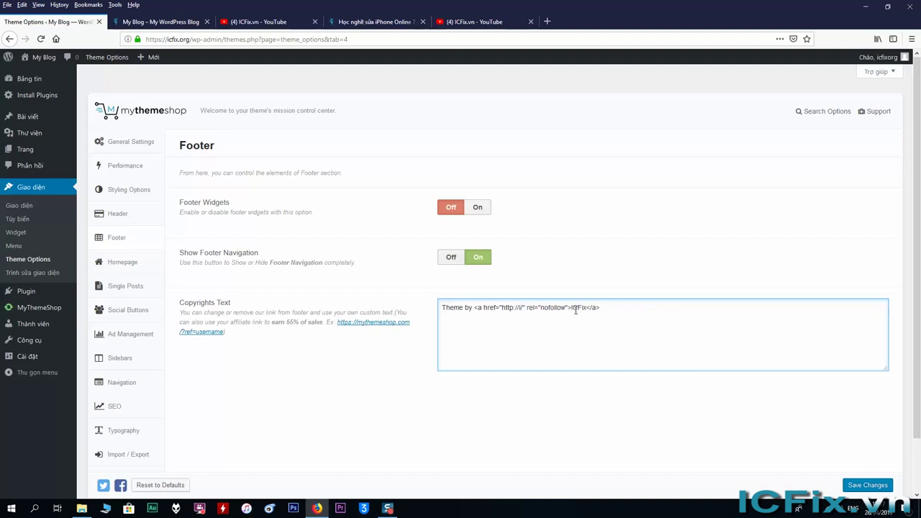
type("cfix.o")
key("BackSpace")
type("vn")
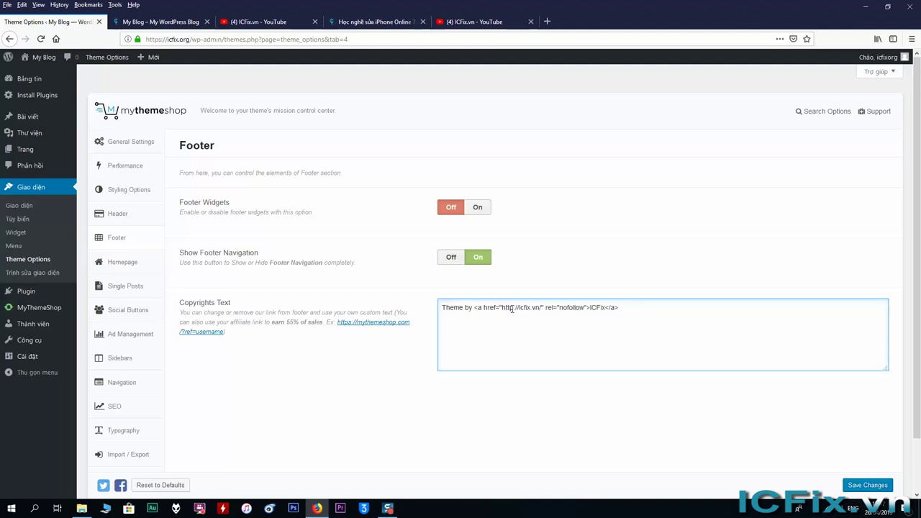
type("s")
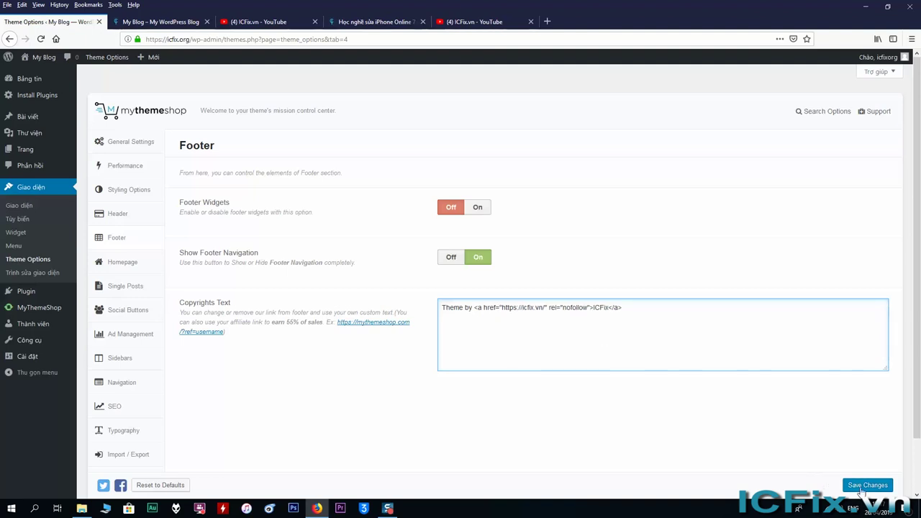
left_click(864, 488)
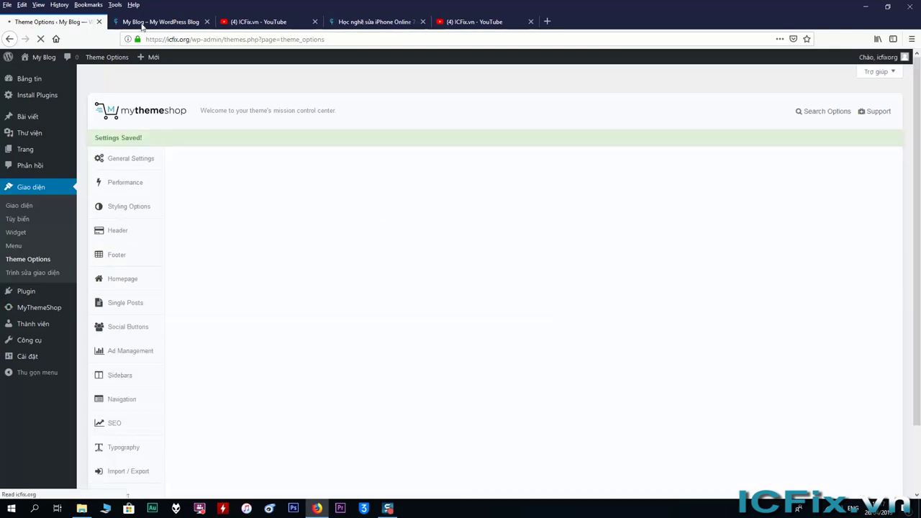
left_click(148, 24)
right_click(130, 206)
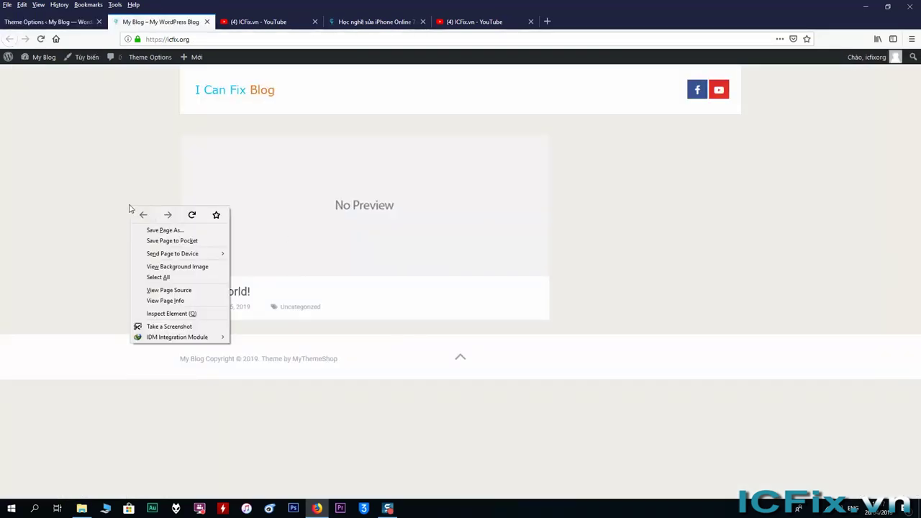
left_click(192, 215)
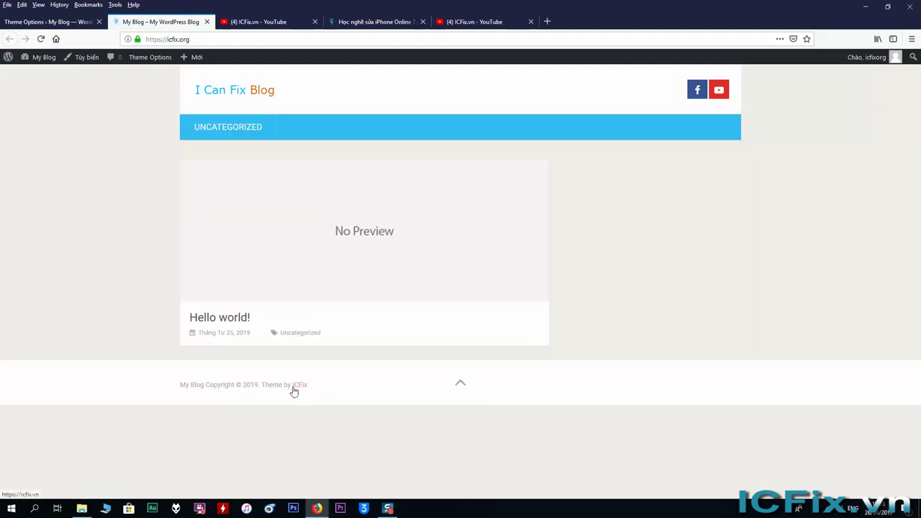
left_click(298, 387)
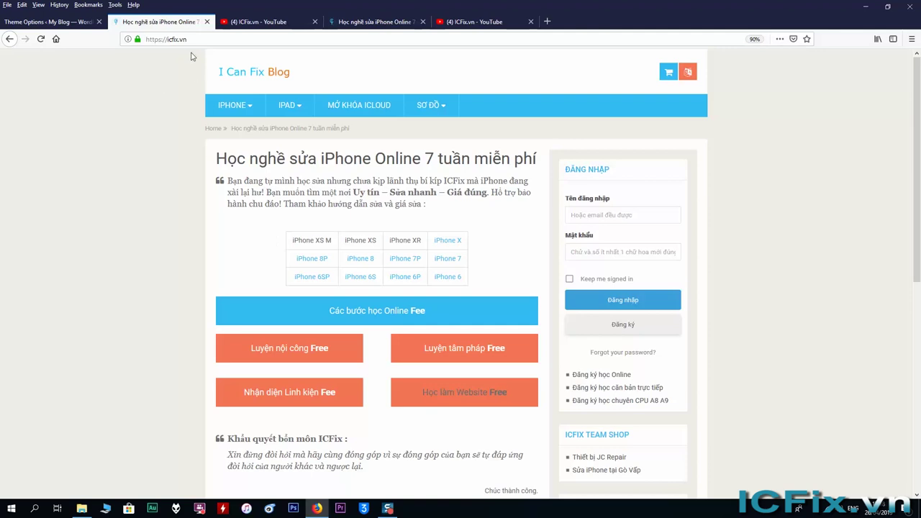
left_click(10, 40)
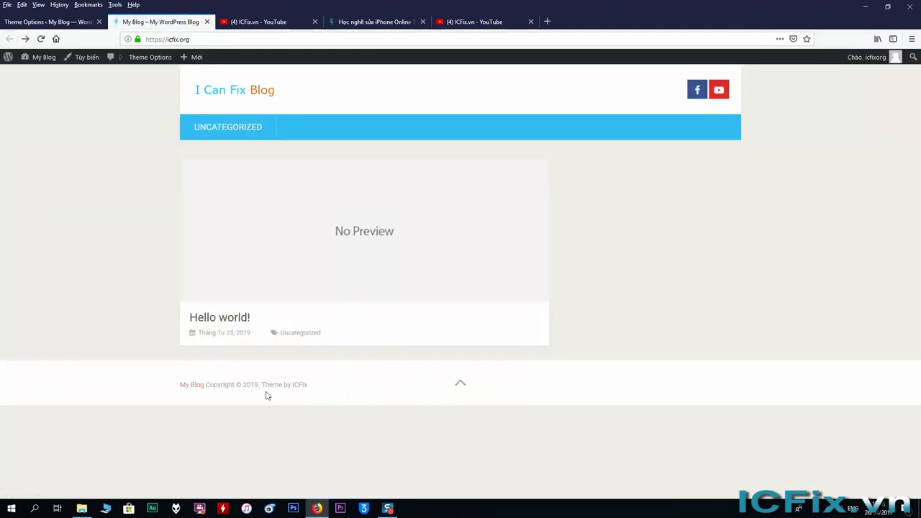
left_click(78, 23)
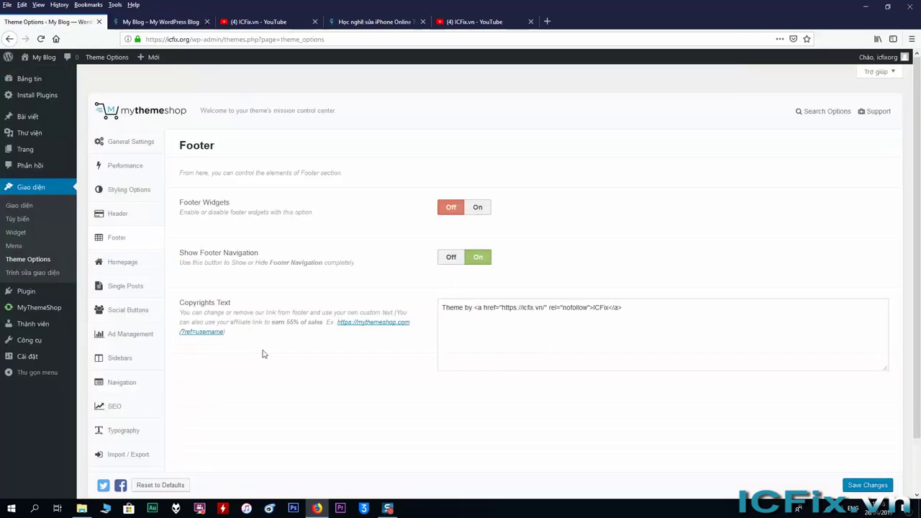
Step: Delete the entire ICFix footer credit from Copyrights Text and save the blank setting
left_click(539, 316)
key("ctrl+a")
key("BackSpace")
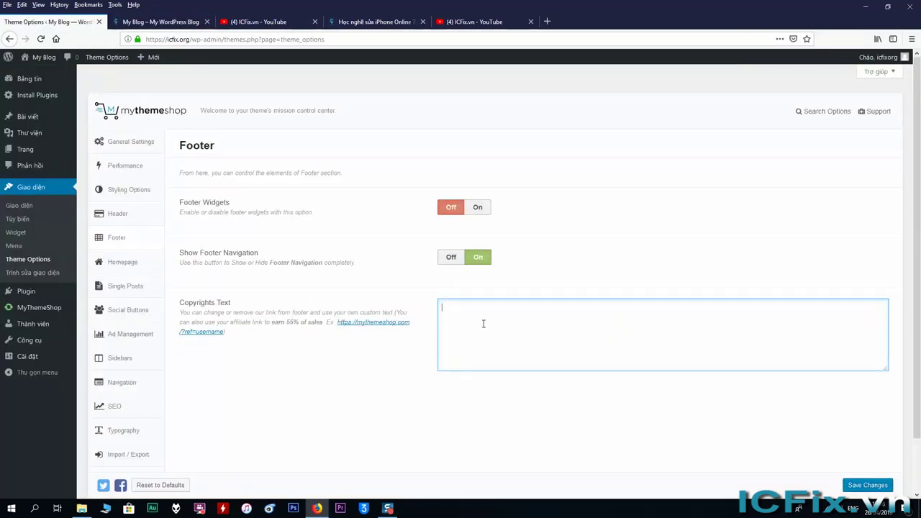
left_click(867, 486)
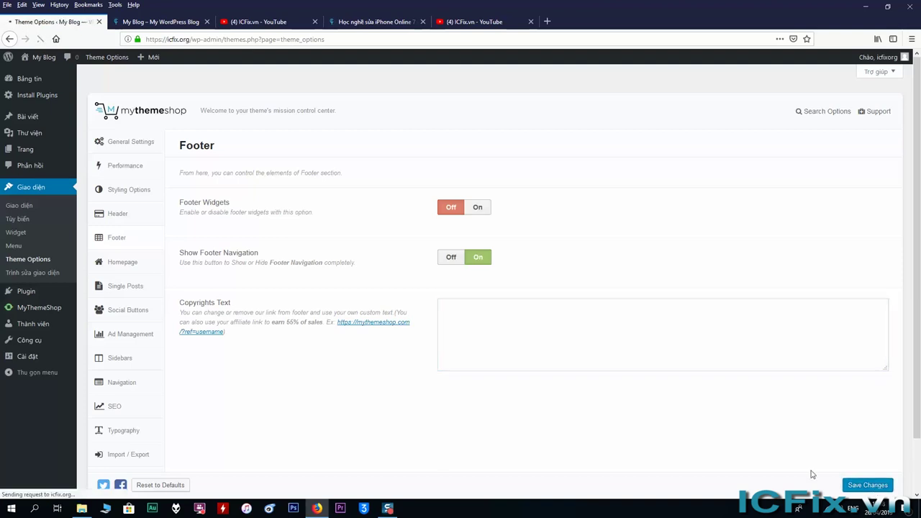